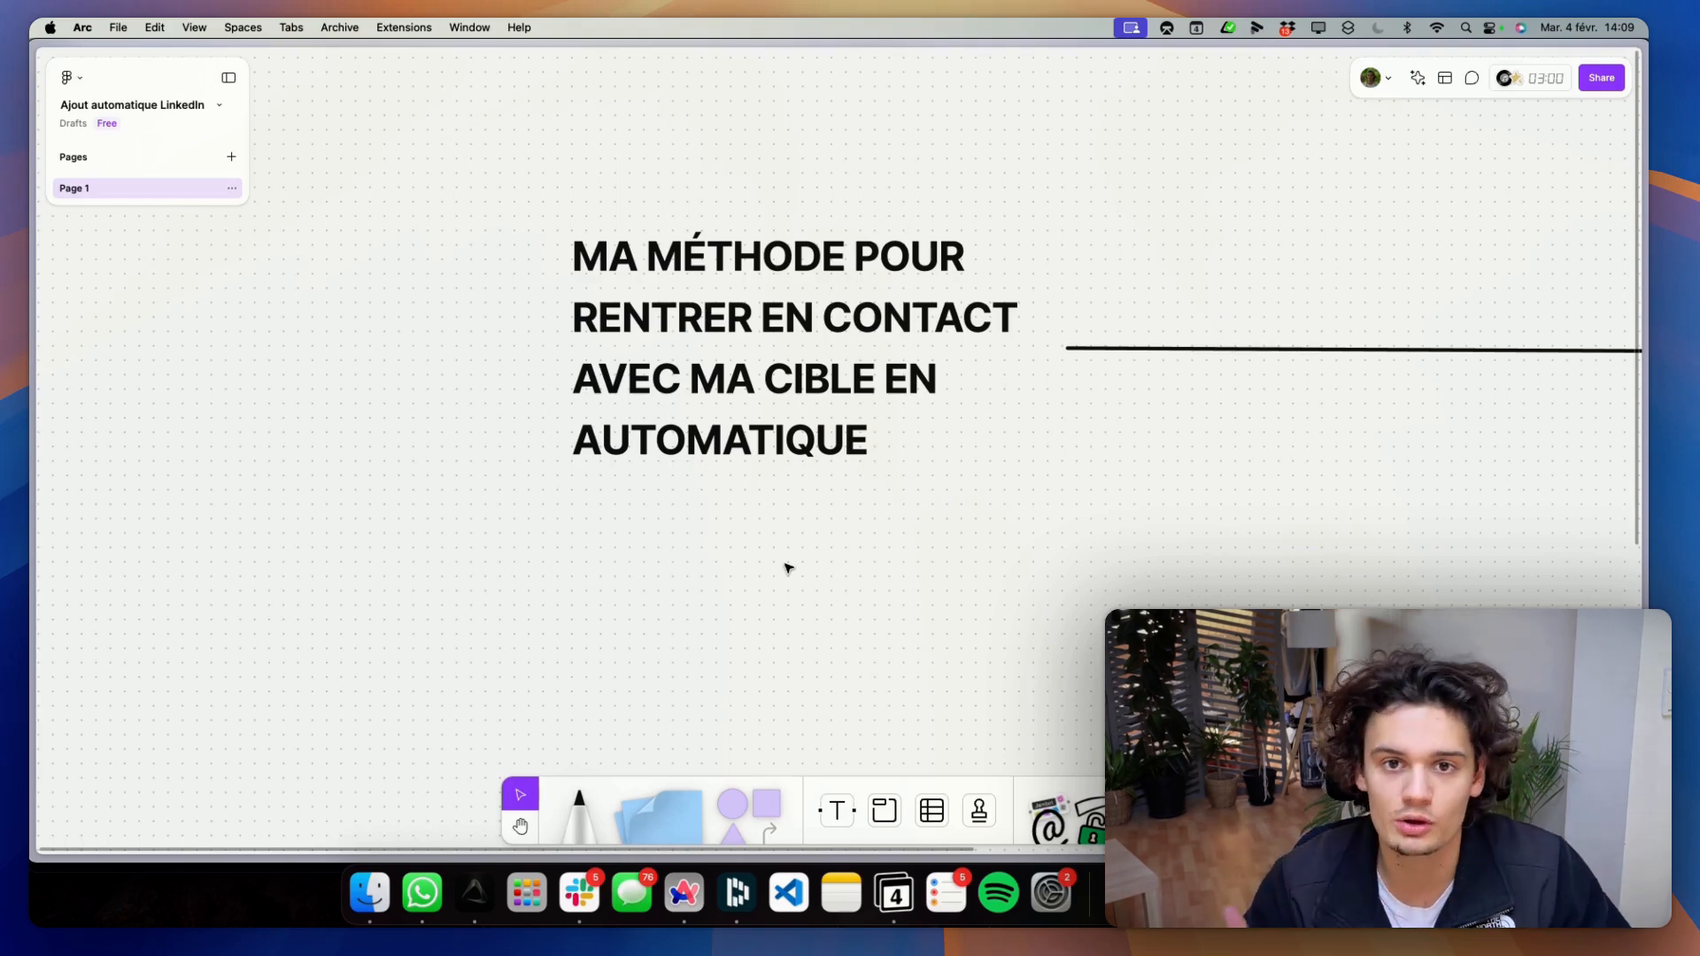
Scroll the FigJam flowchart right and down to '100 invitations par semaine' and the question beneath it
scroll(789, 566, "right", 10)
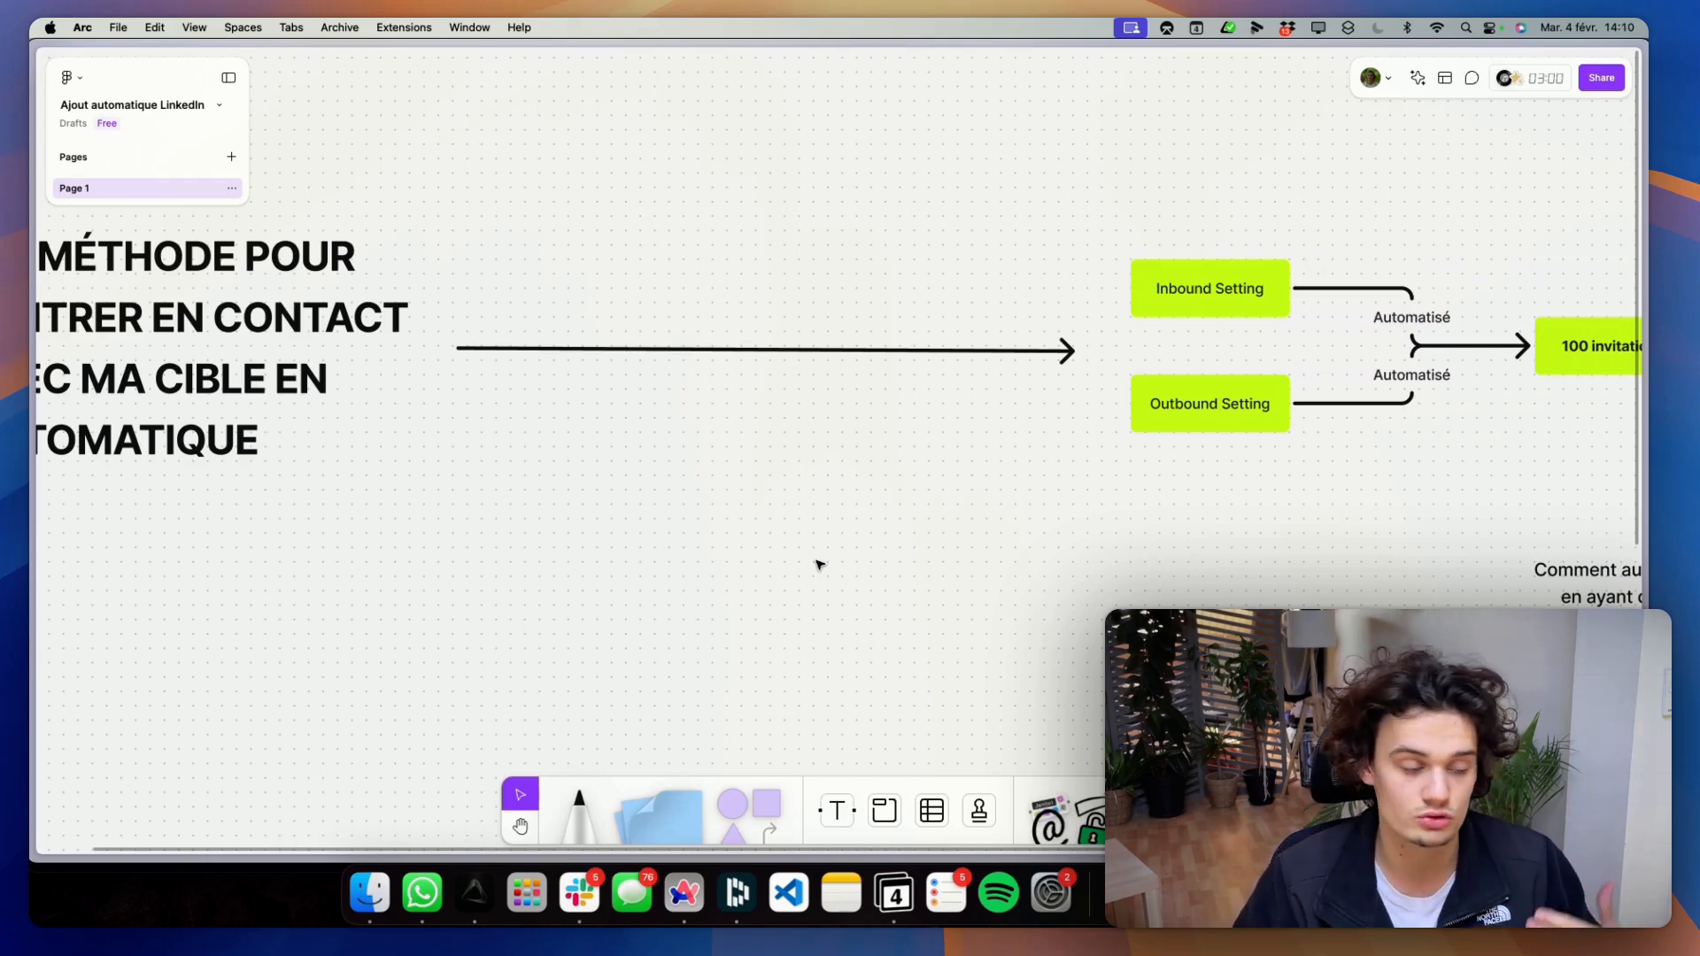
scroll(1390, 246, "right", 2)
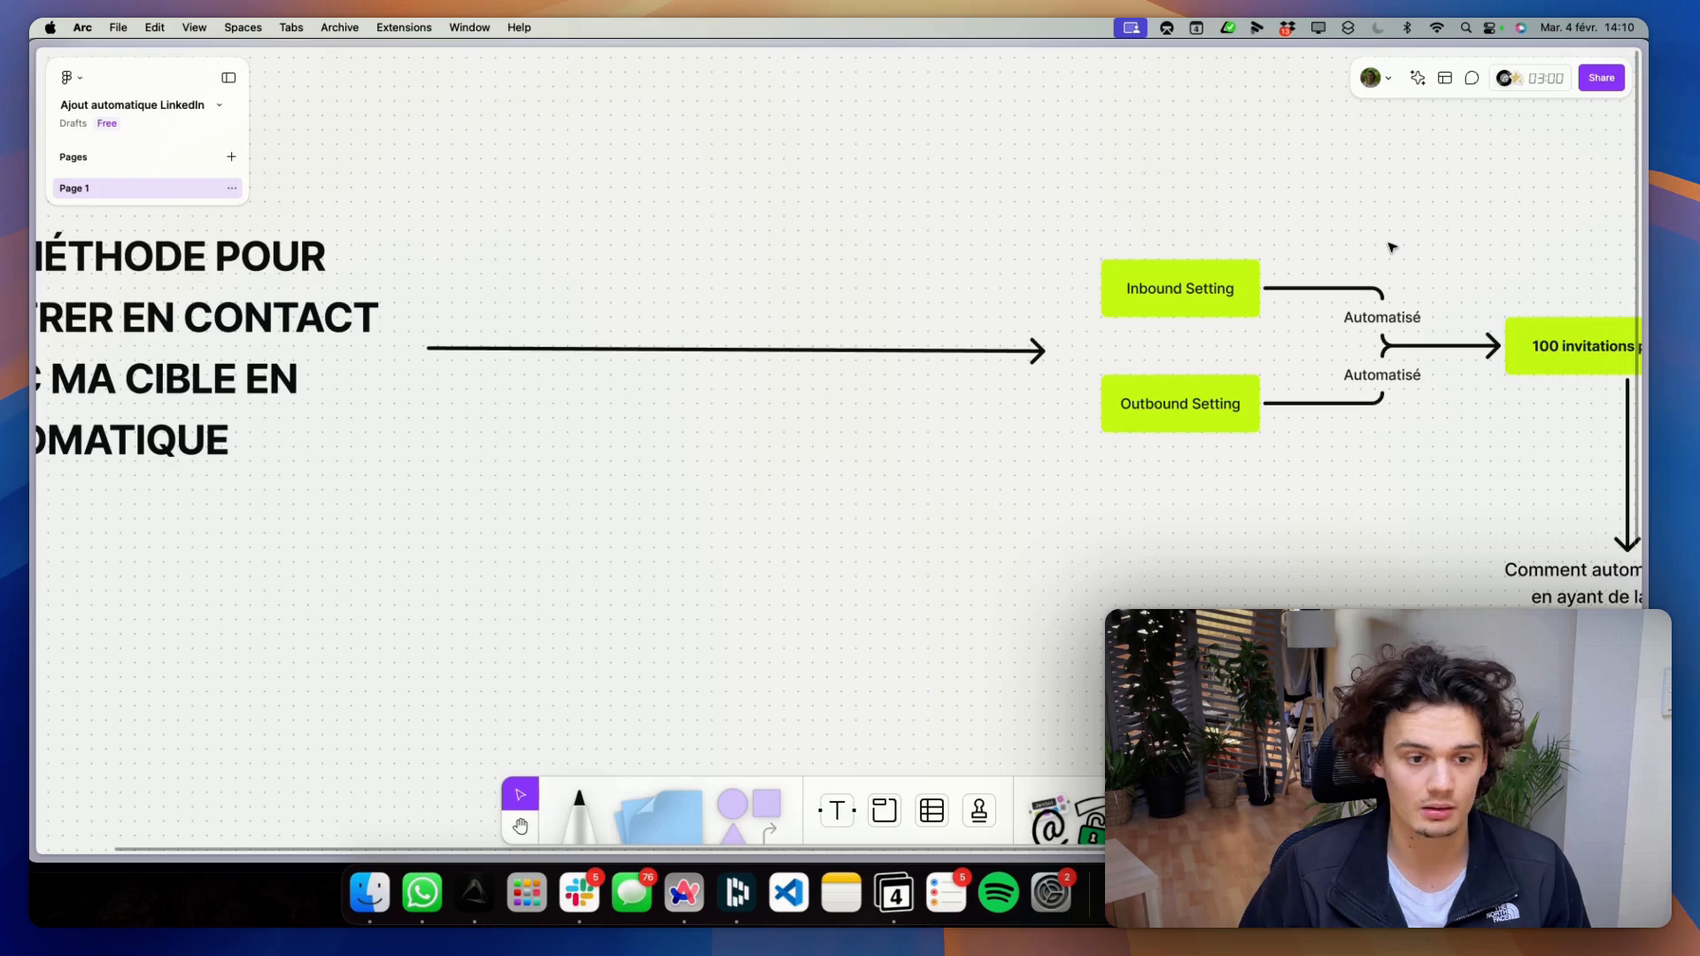
scroll(1393, 248, "right", 6)
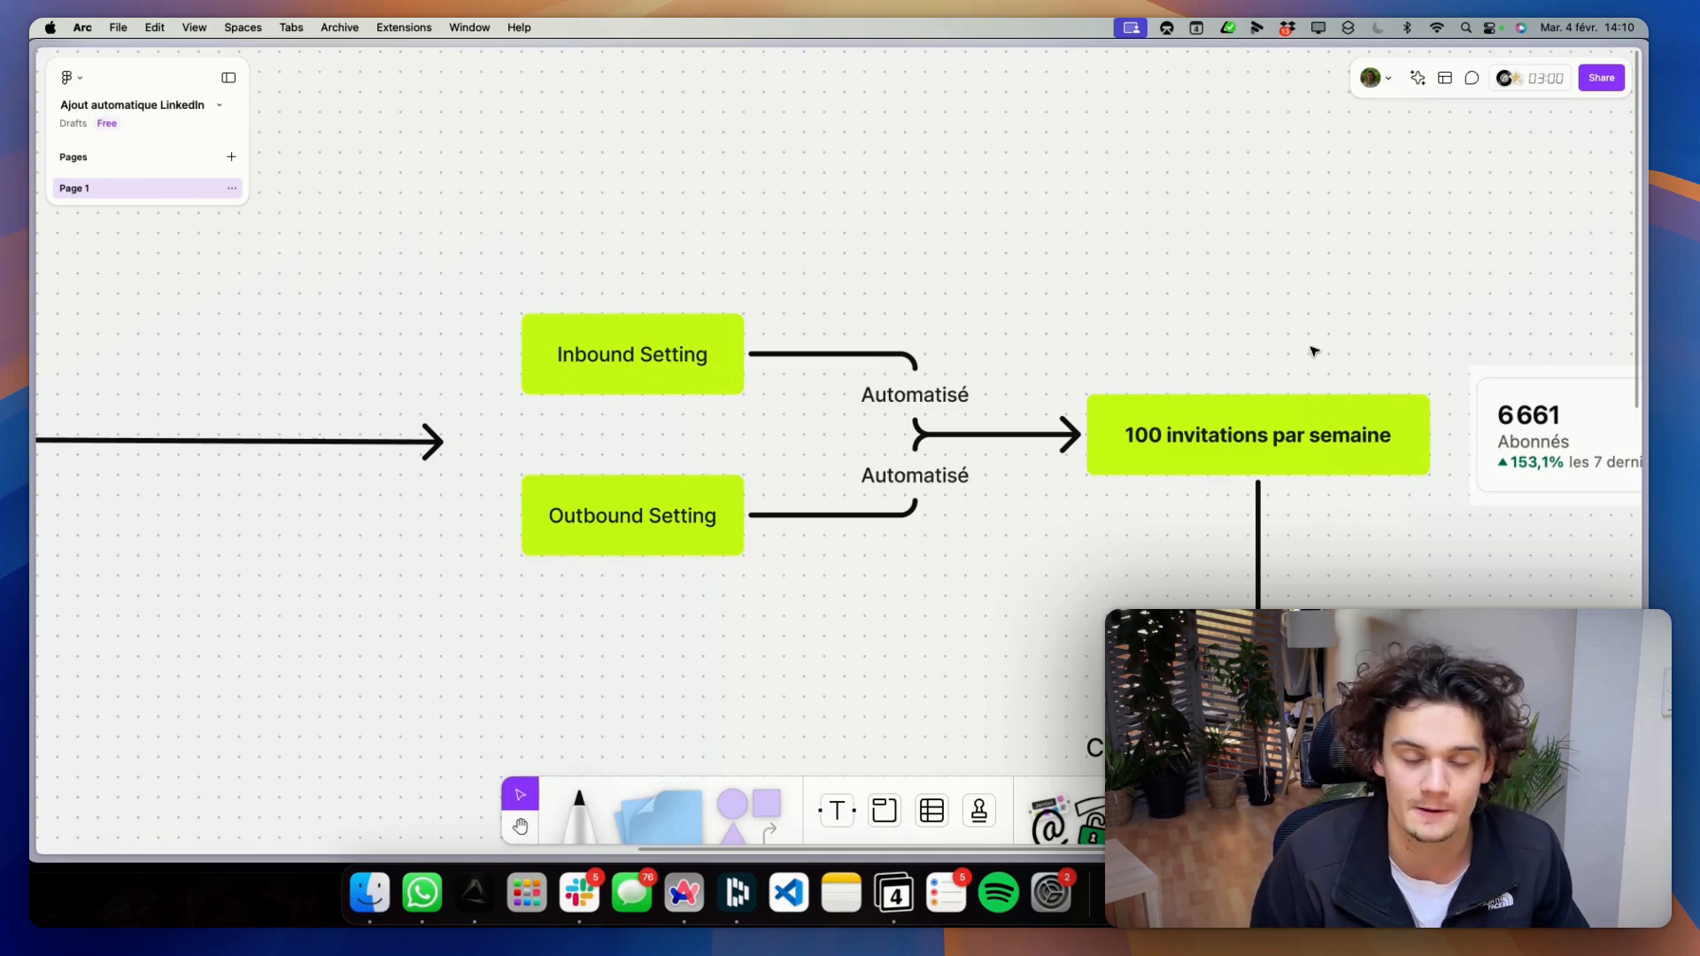
scroll(1313, 351, "right", 5)
scroll(1120, 390, "up", 2)
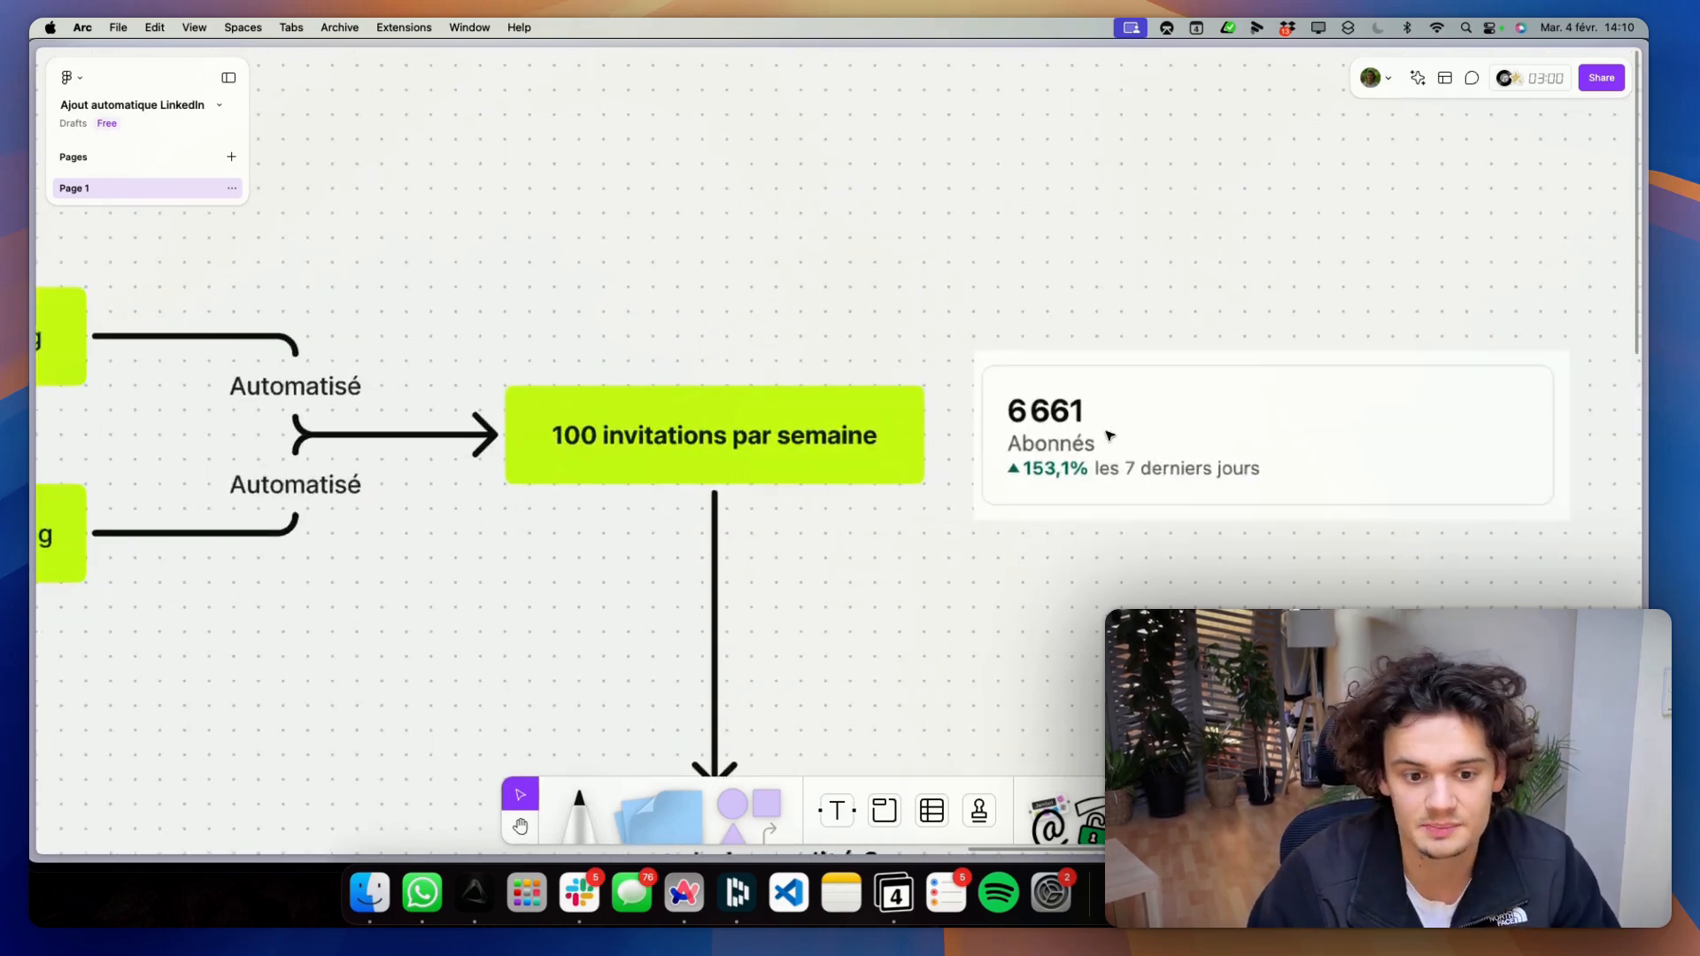
scroll(1140, 362, "right", 1)
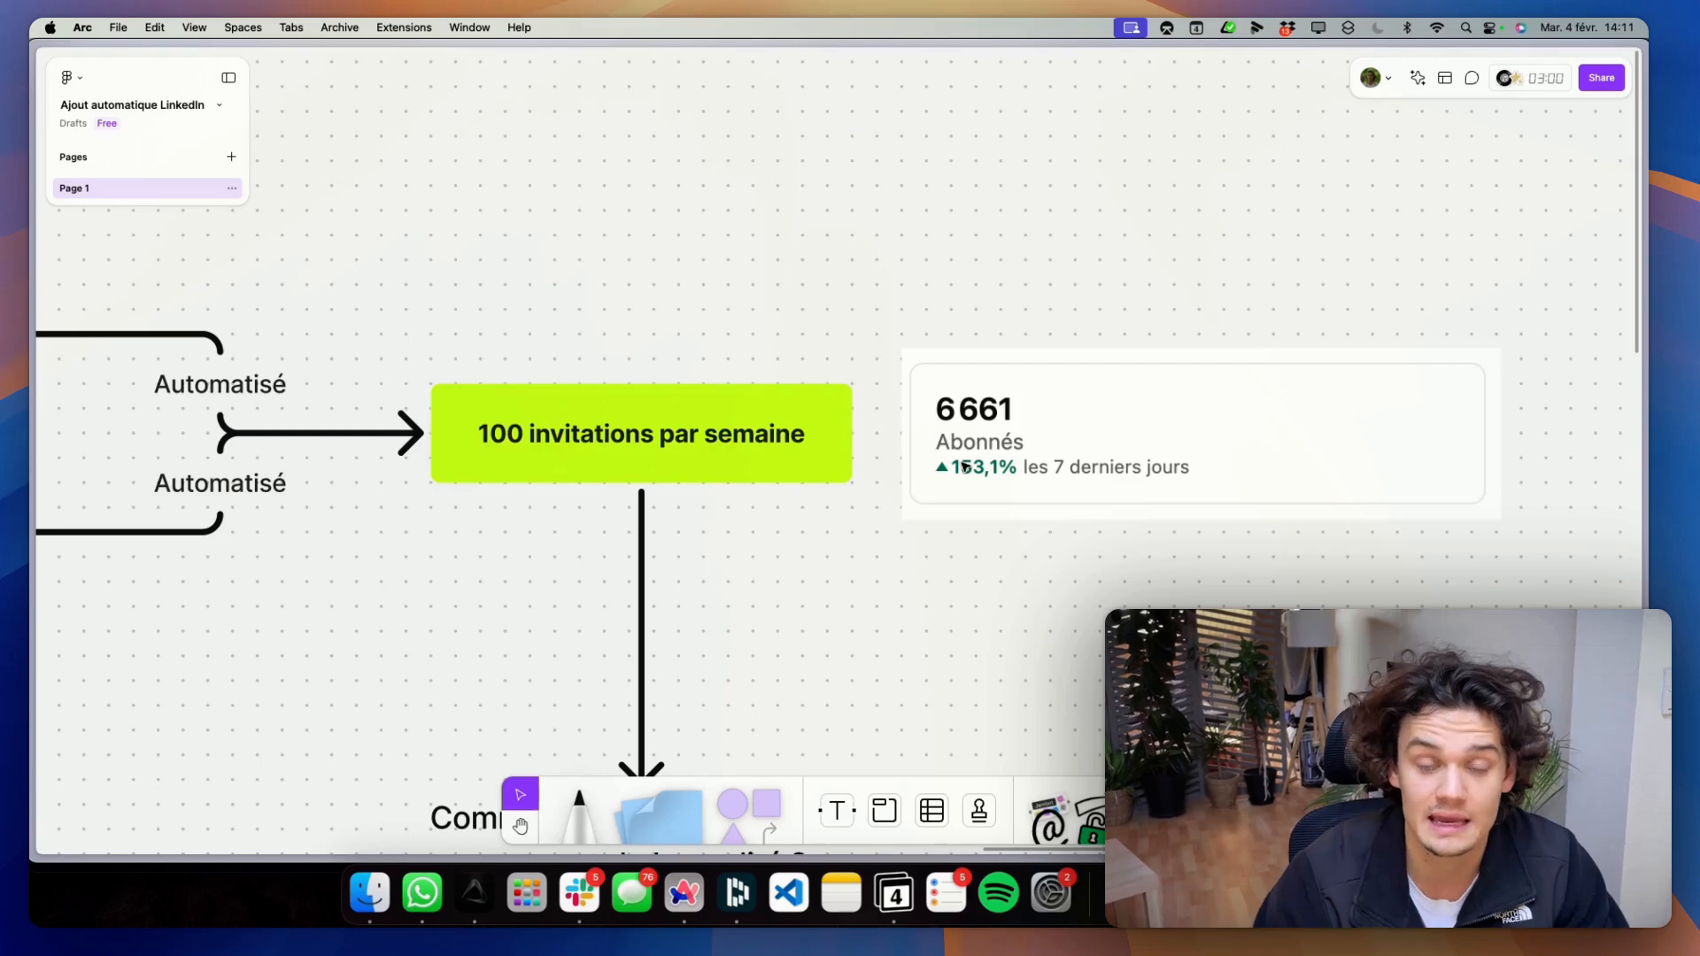
scroll(980, 495, "left", 5)
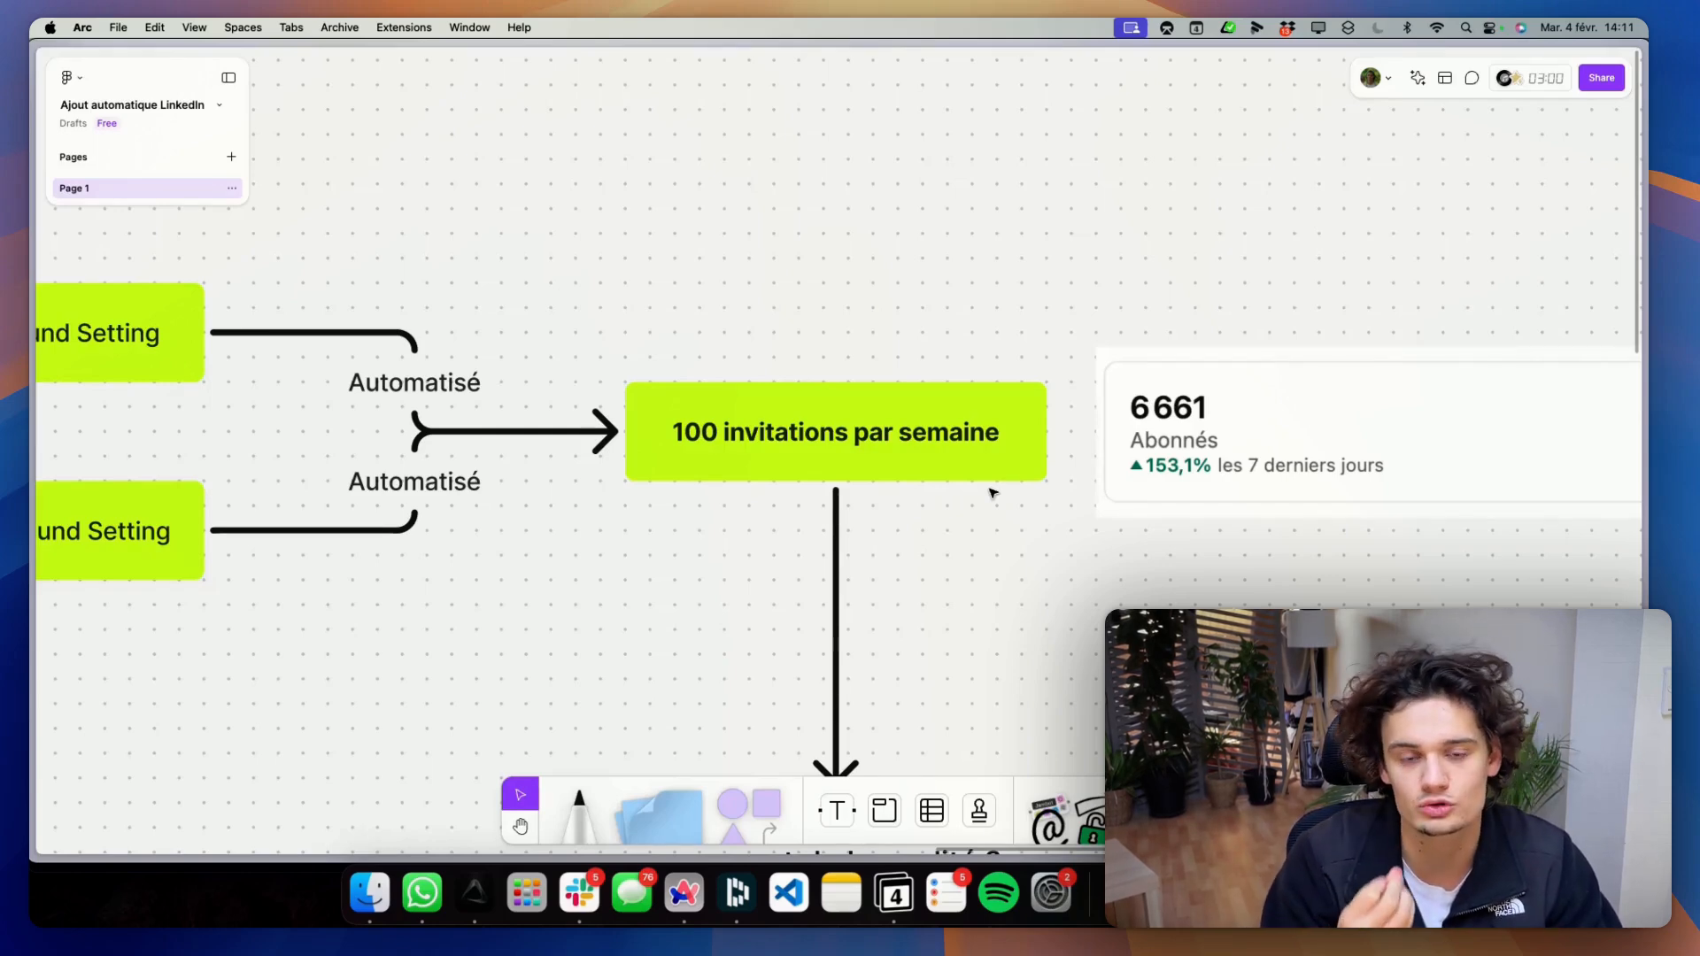
scroll(991, 492, "down", 10)
Zoom out to show Inbound/Outbound Setting down through ReactIn and Pixel LinkedIn
key("x")
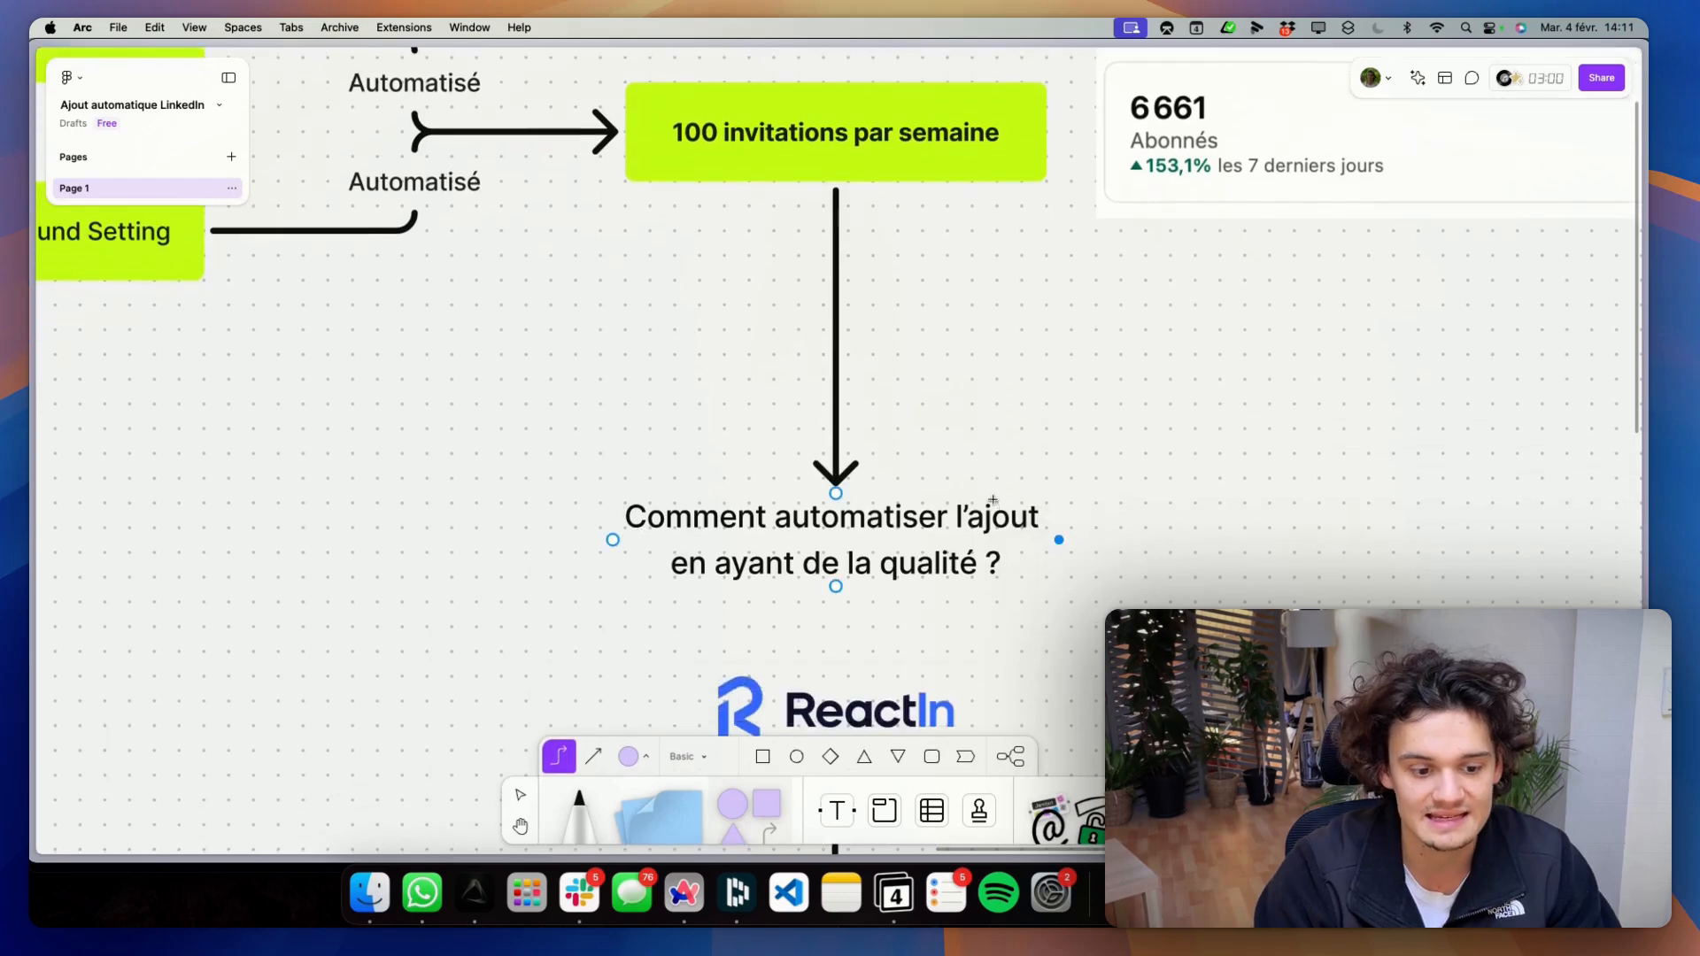
scroll(1019, 493, "down", 5)
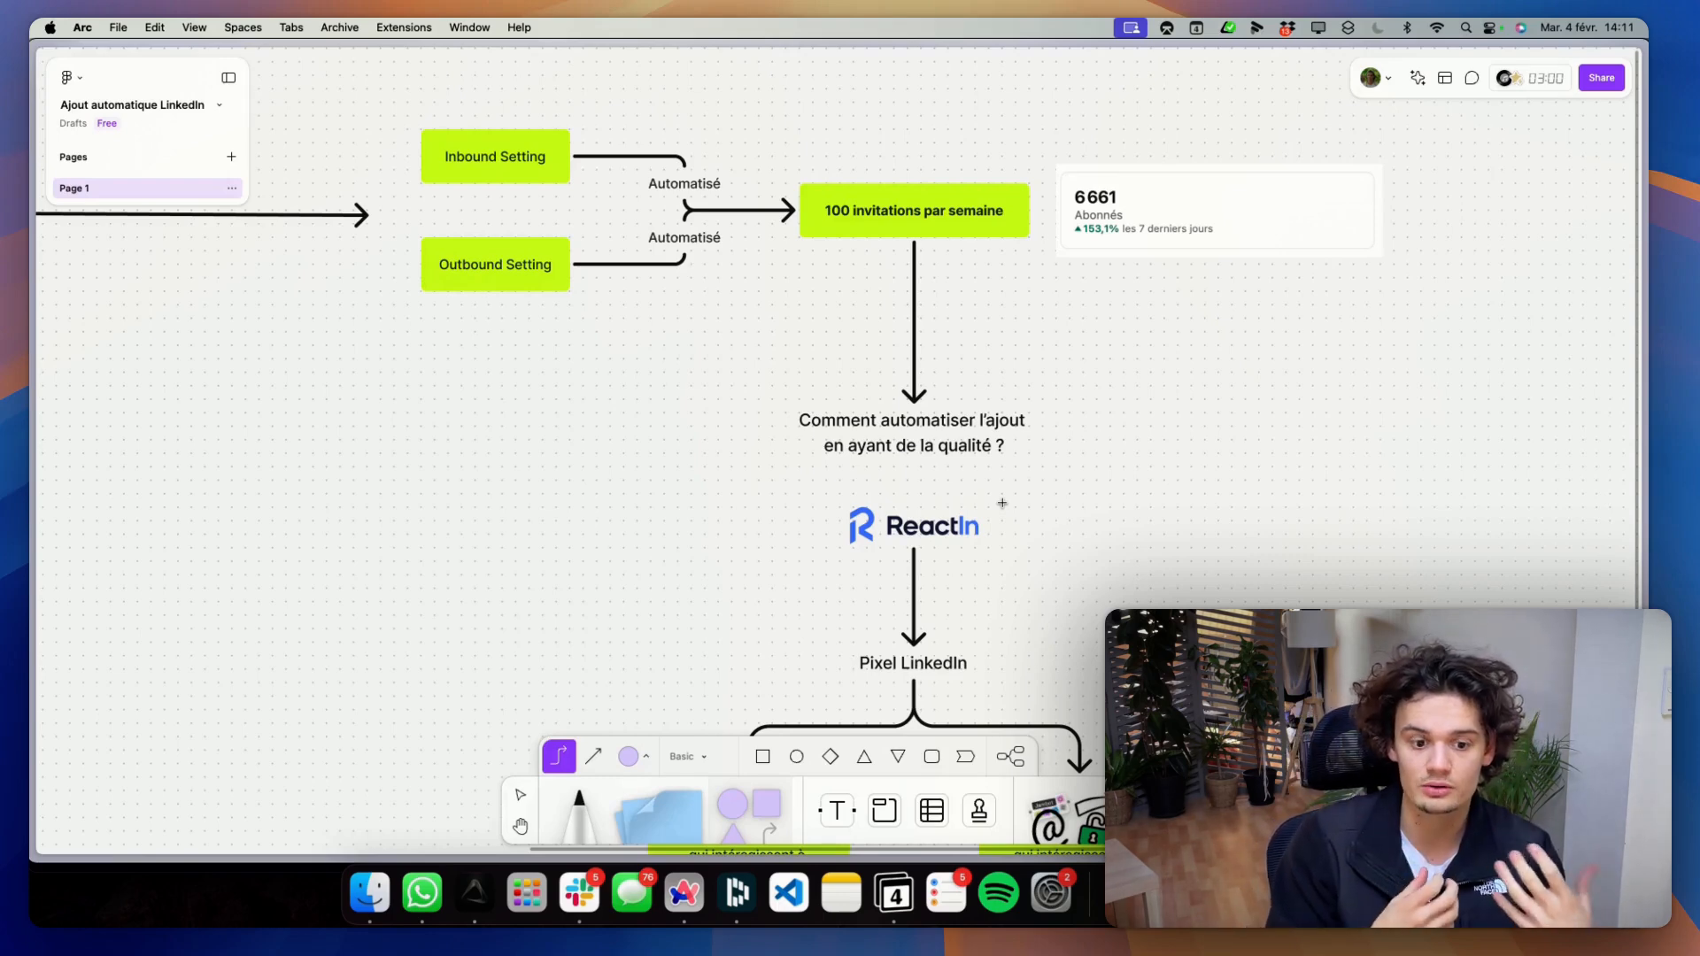
scroll(930, 549, "down", 2)
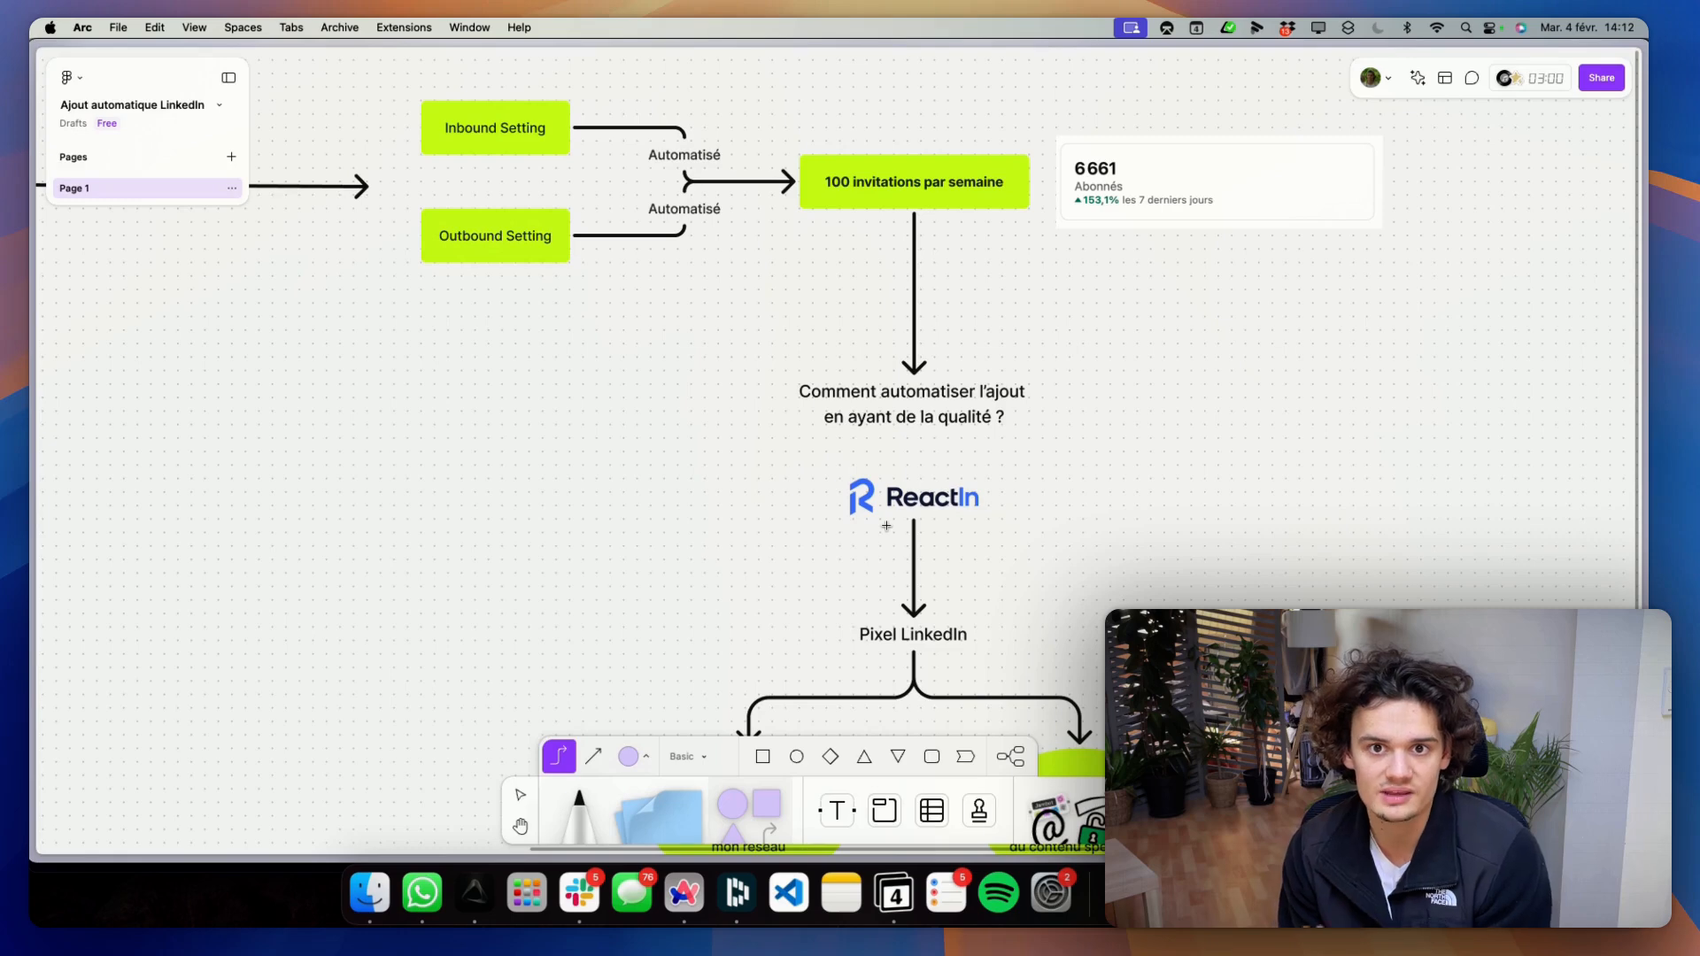
Move down to the green outreach ellipses and the 'de mon réseau' label, briefly selecting that label
key("Escape")
scroll(685, 526, "down", 5)
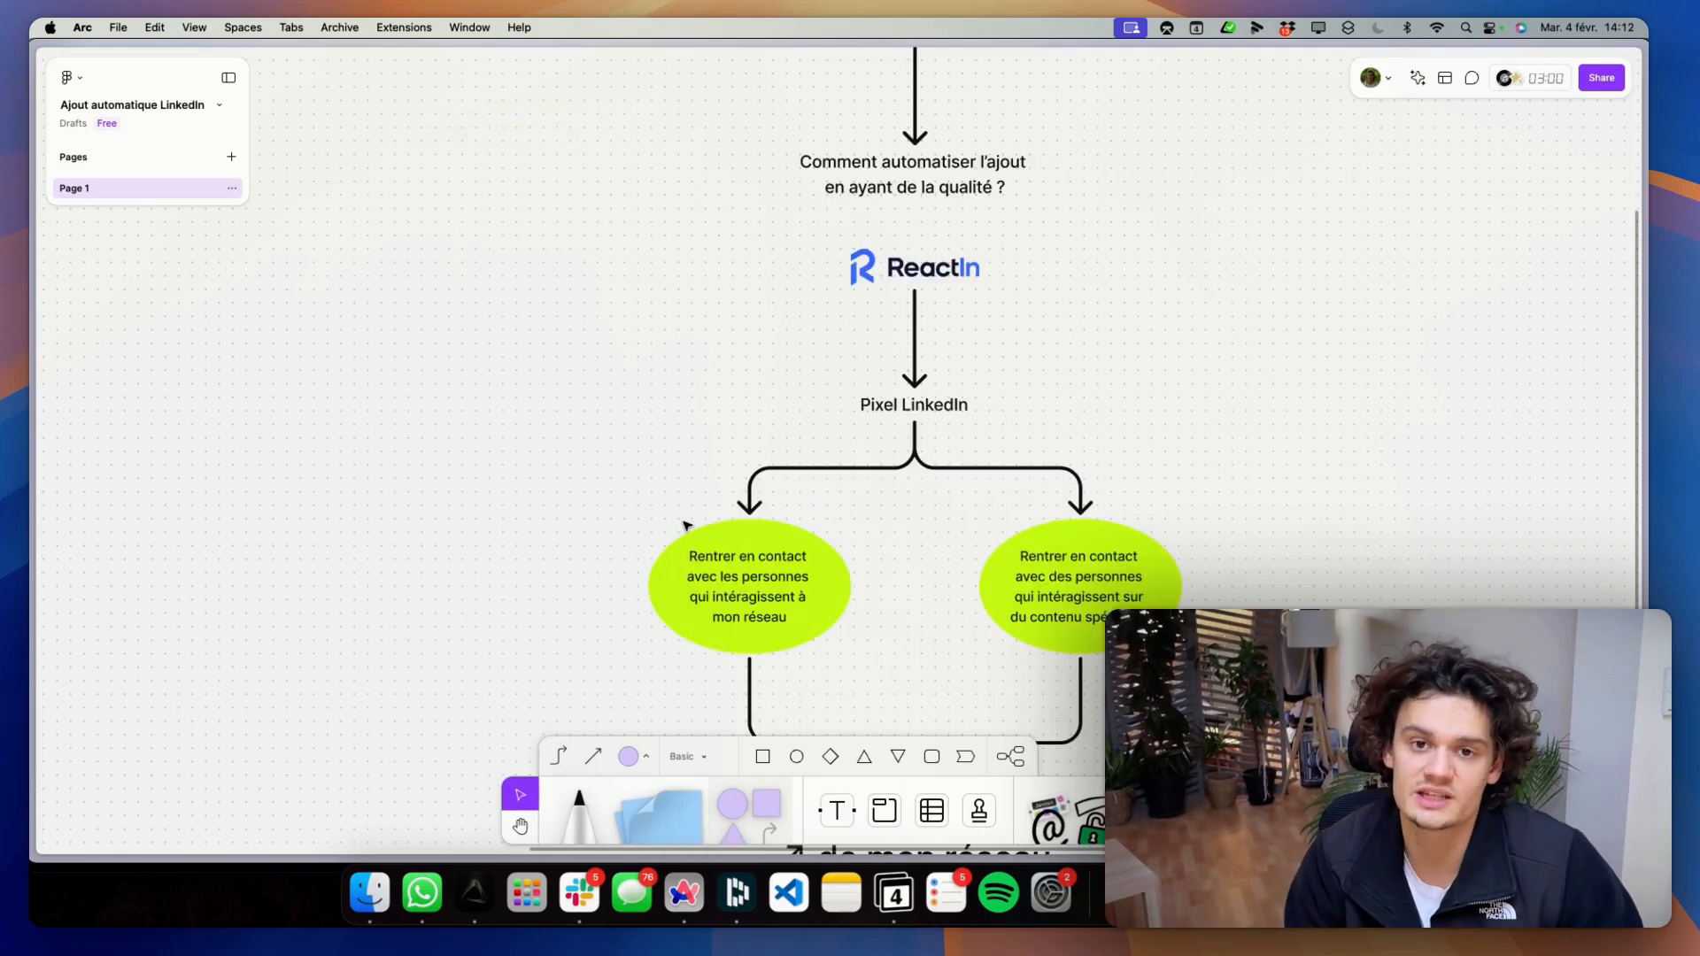
scroll(1043, 633, "right", 1)
scroll(1044, 633, "down", 1)
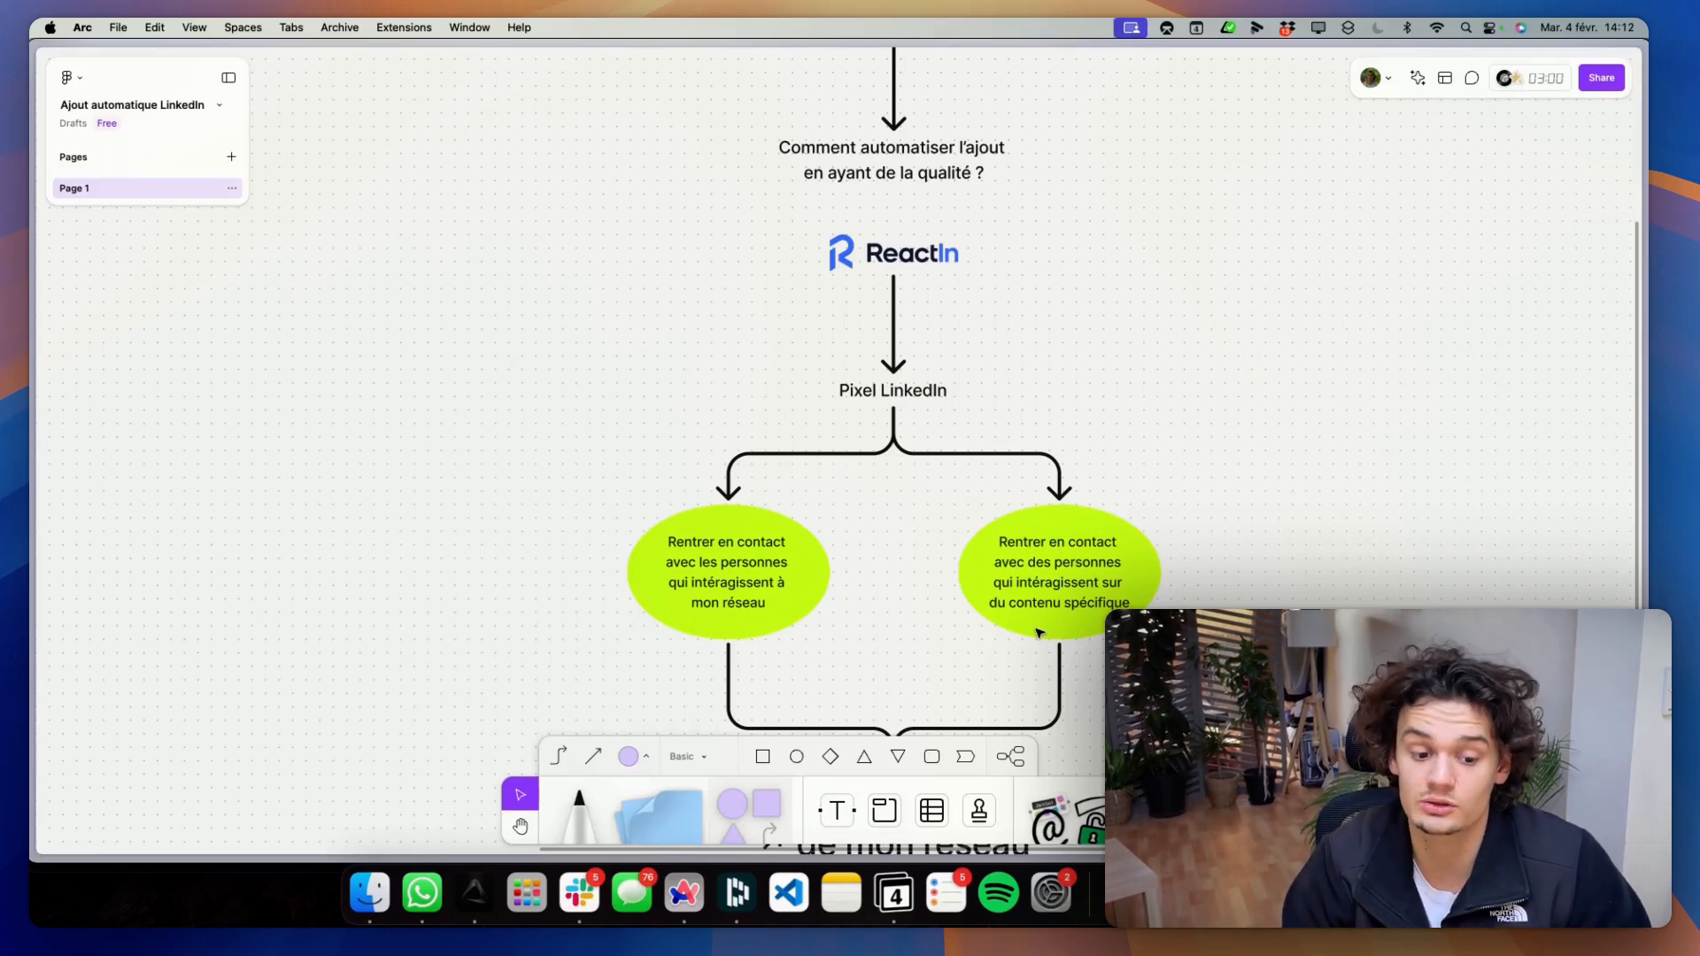
scroll(1040, 631, "down", 6)
left_click_drag(591, 561, 1188, 588)
left_click(1187, 588)
Switch to the ReactIn lists page and start a new list from a template
mouse_move(40, 540)
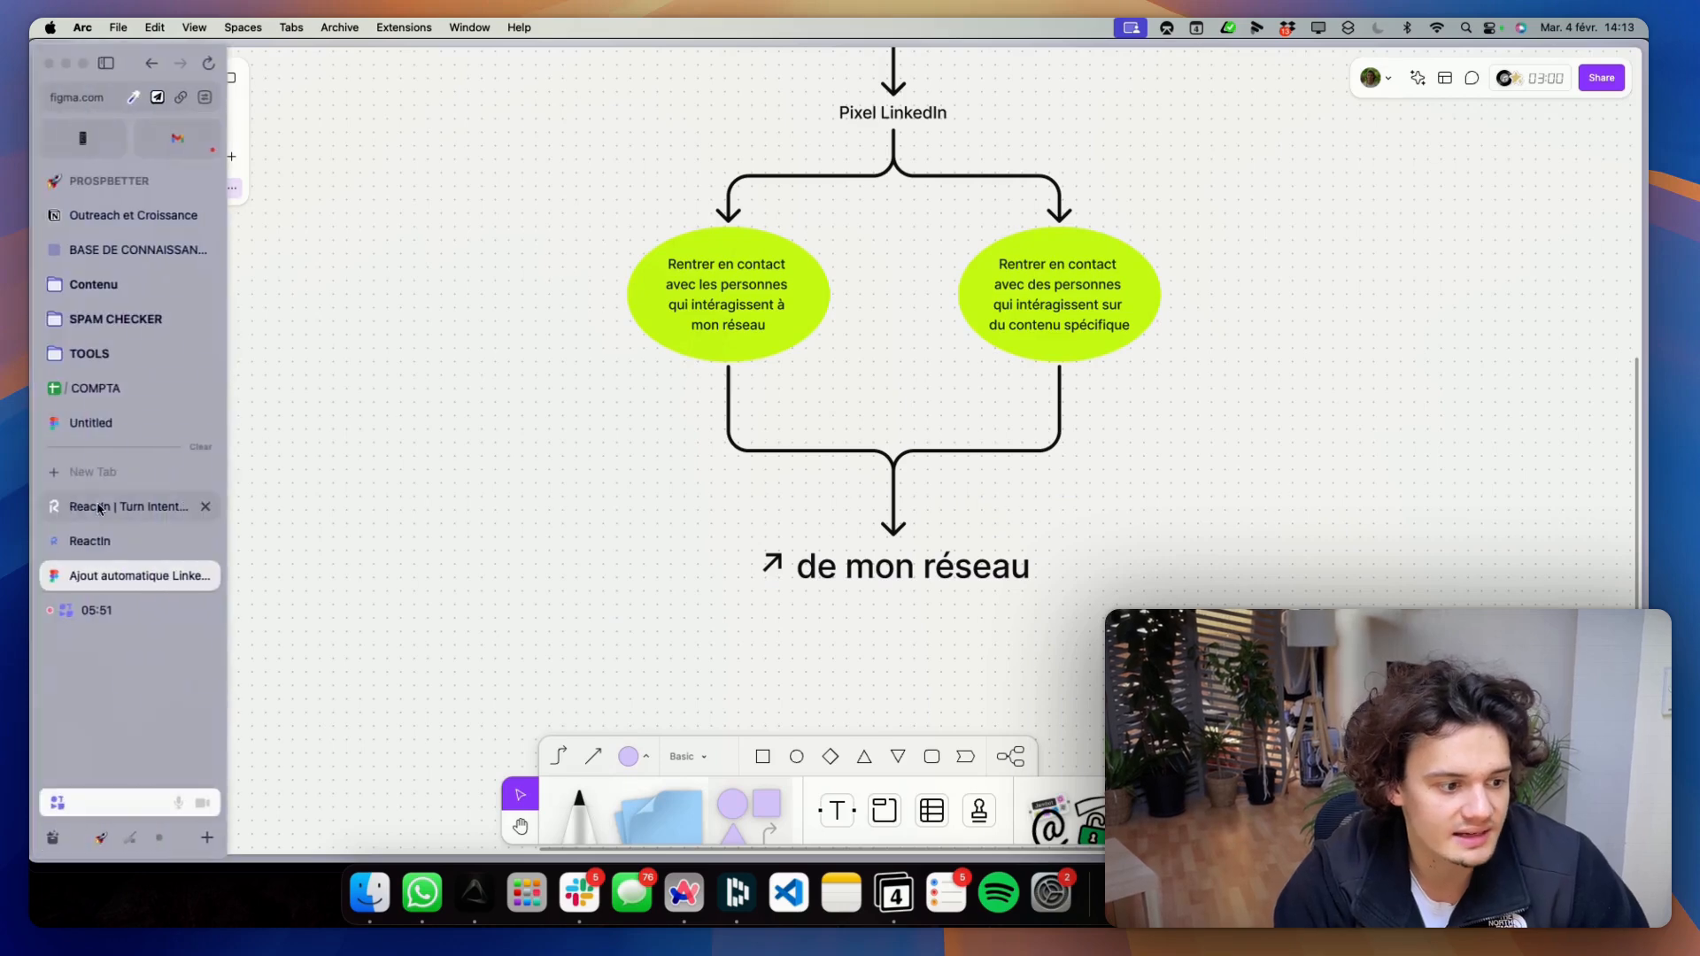
left_click(133, 540)
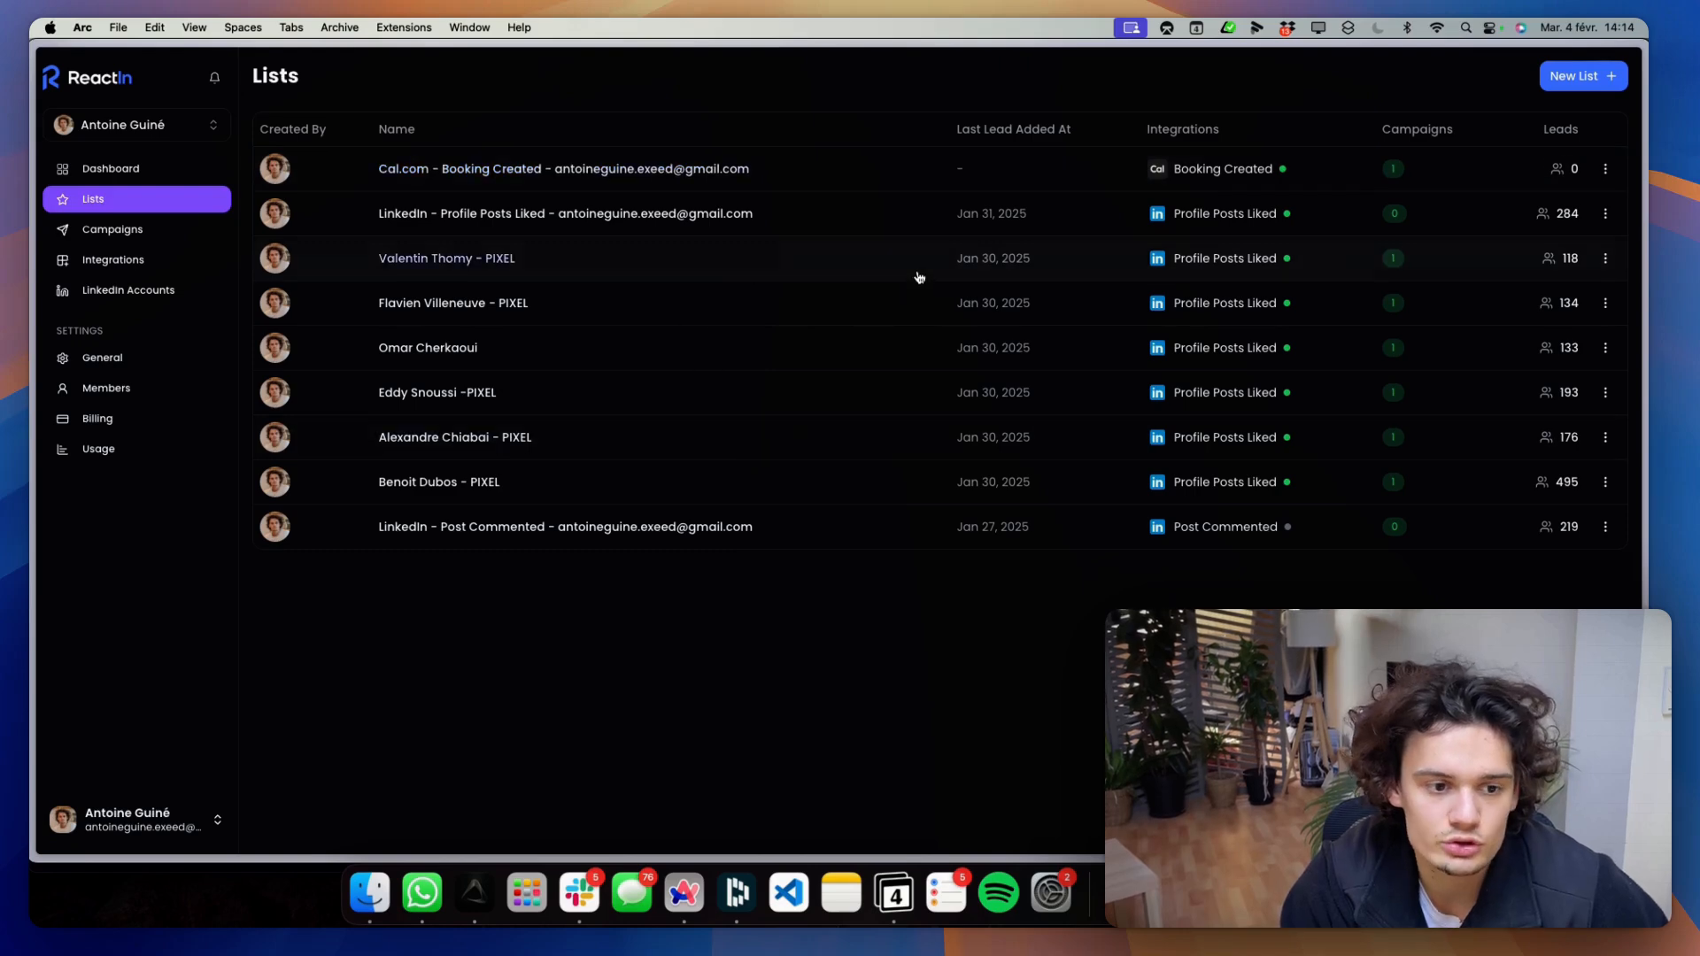
left_click_drag(326, 268, 337, 124)
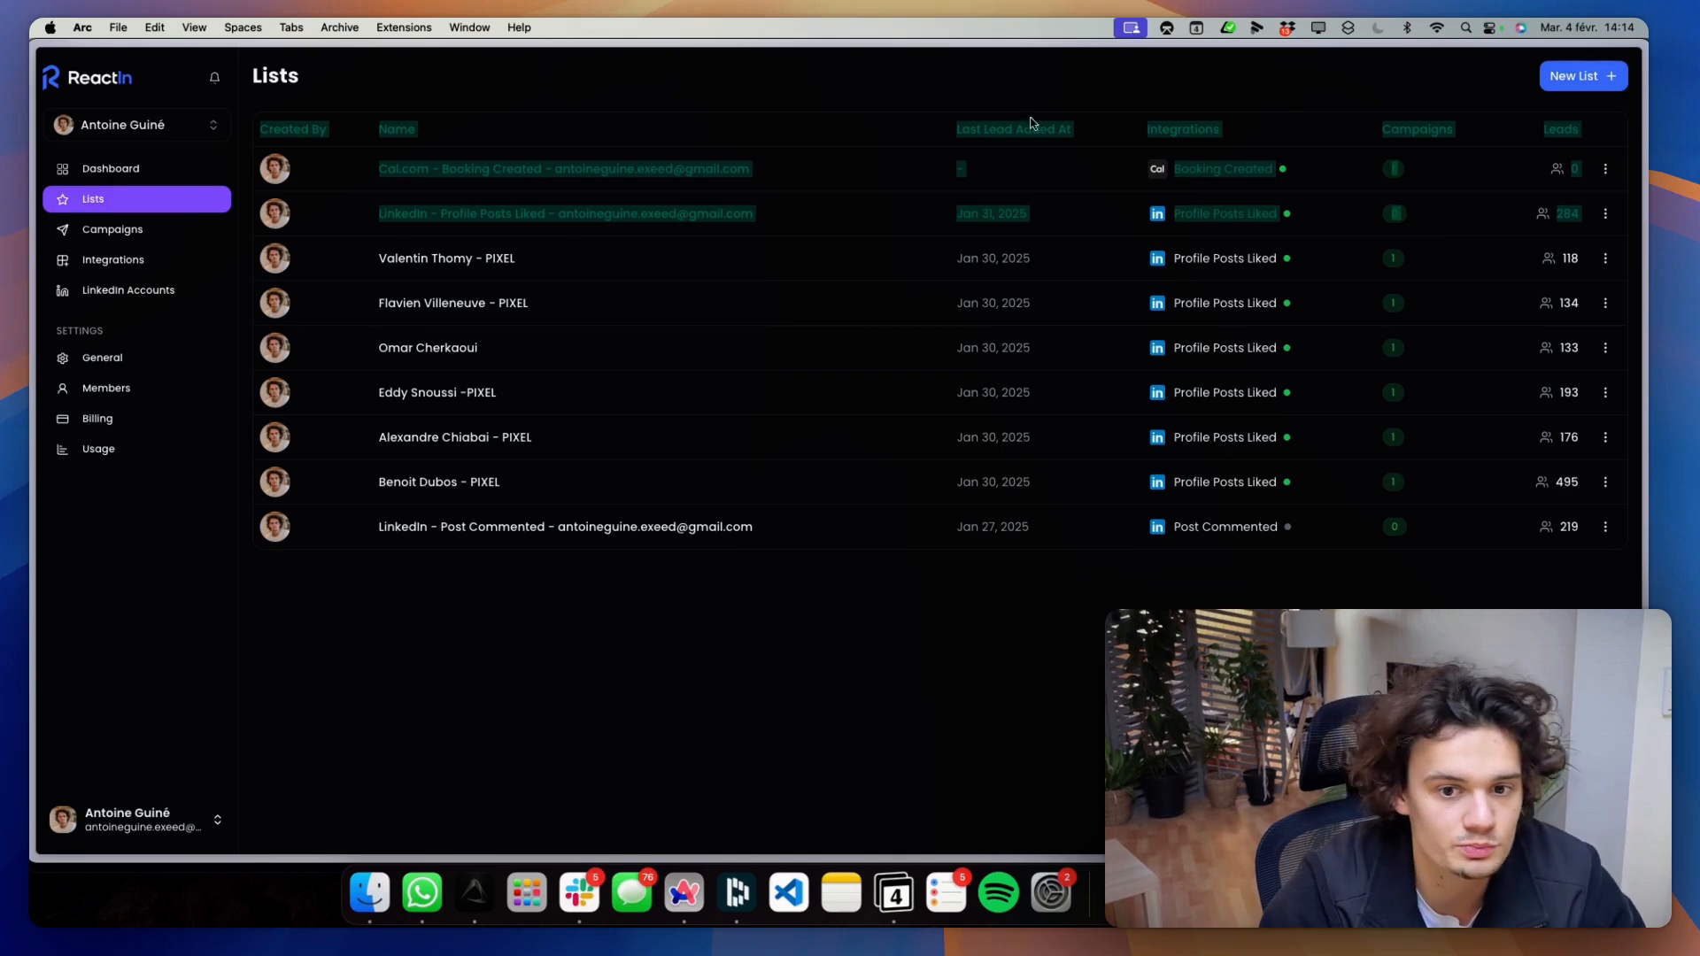
left_click(1581, 76)
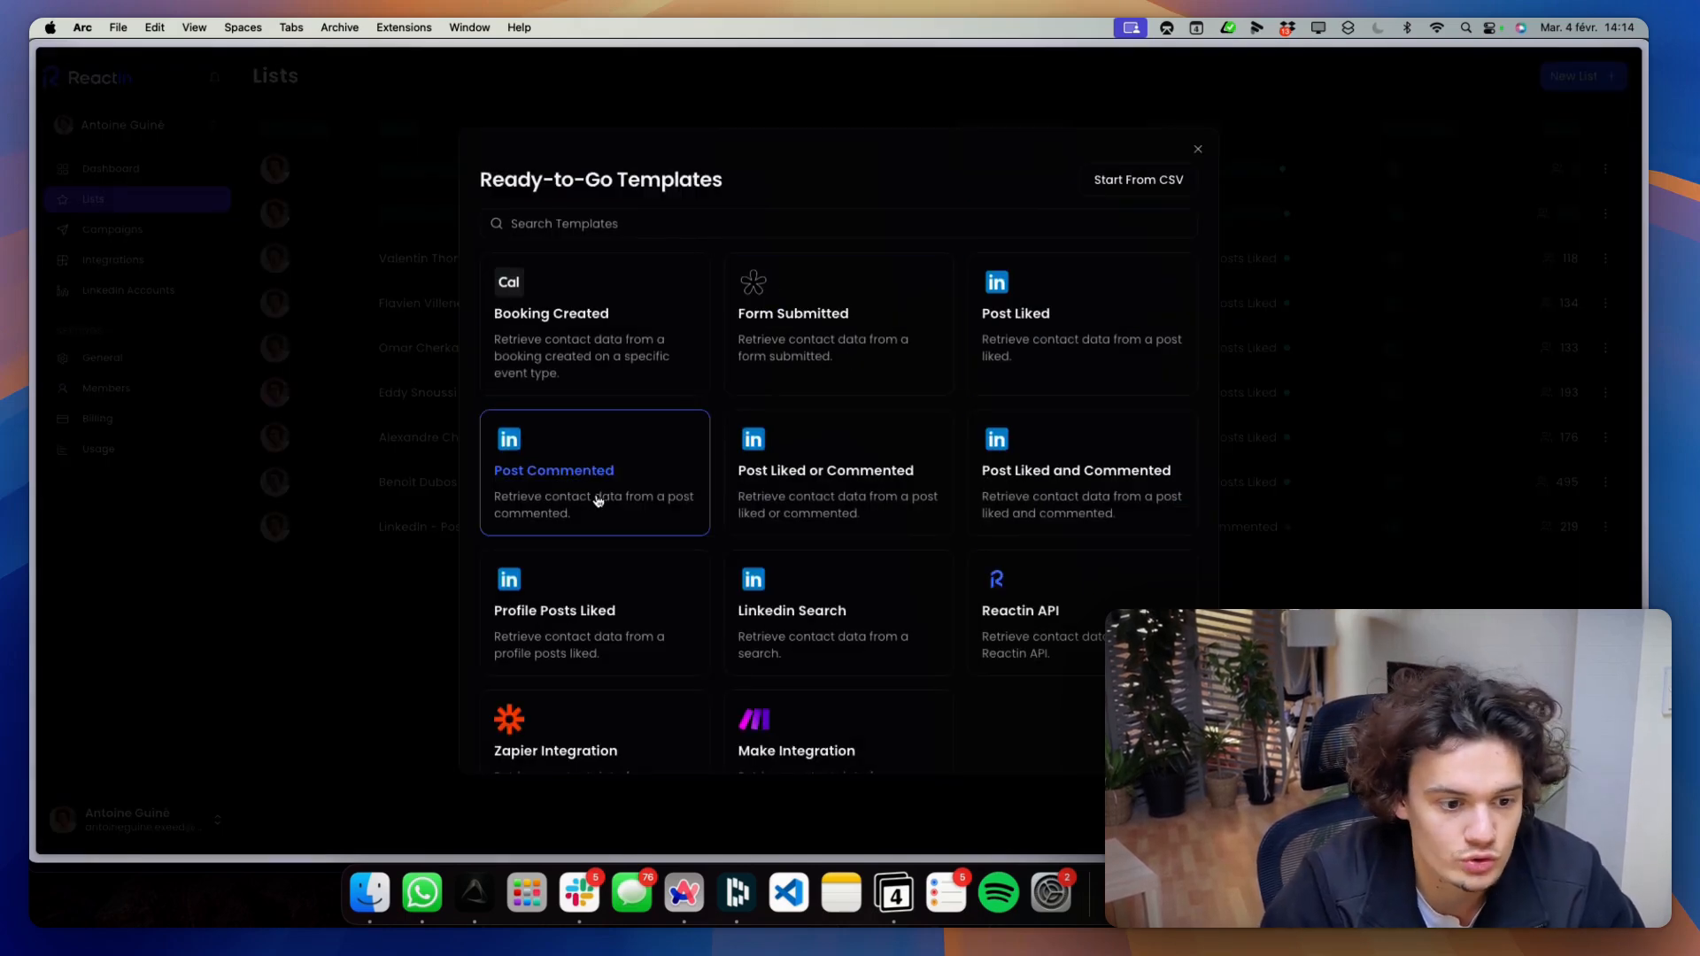
Paste the LinkedIn profile URL into the Profile Posts Liked list's trigger
left_click(584, 652)
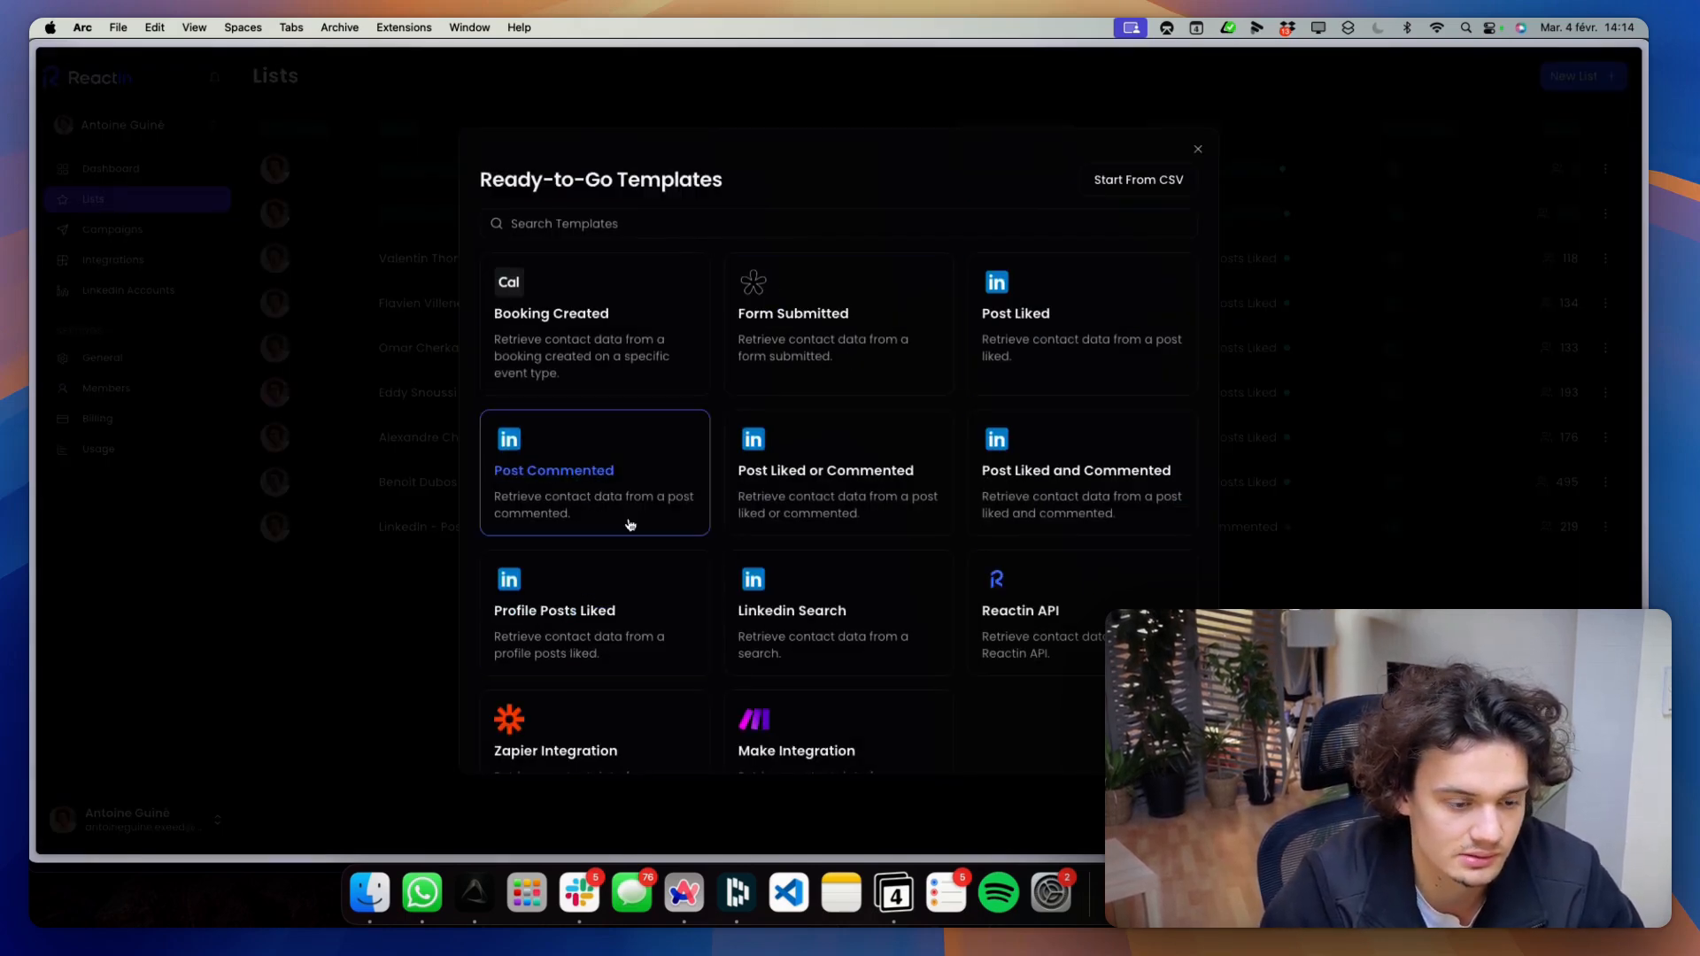
left_click(1252, 221)
type("https://www.linkedin.com/in/antoine-guine/")
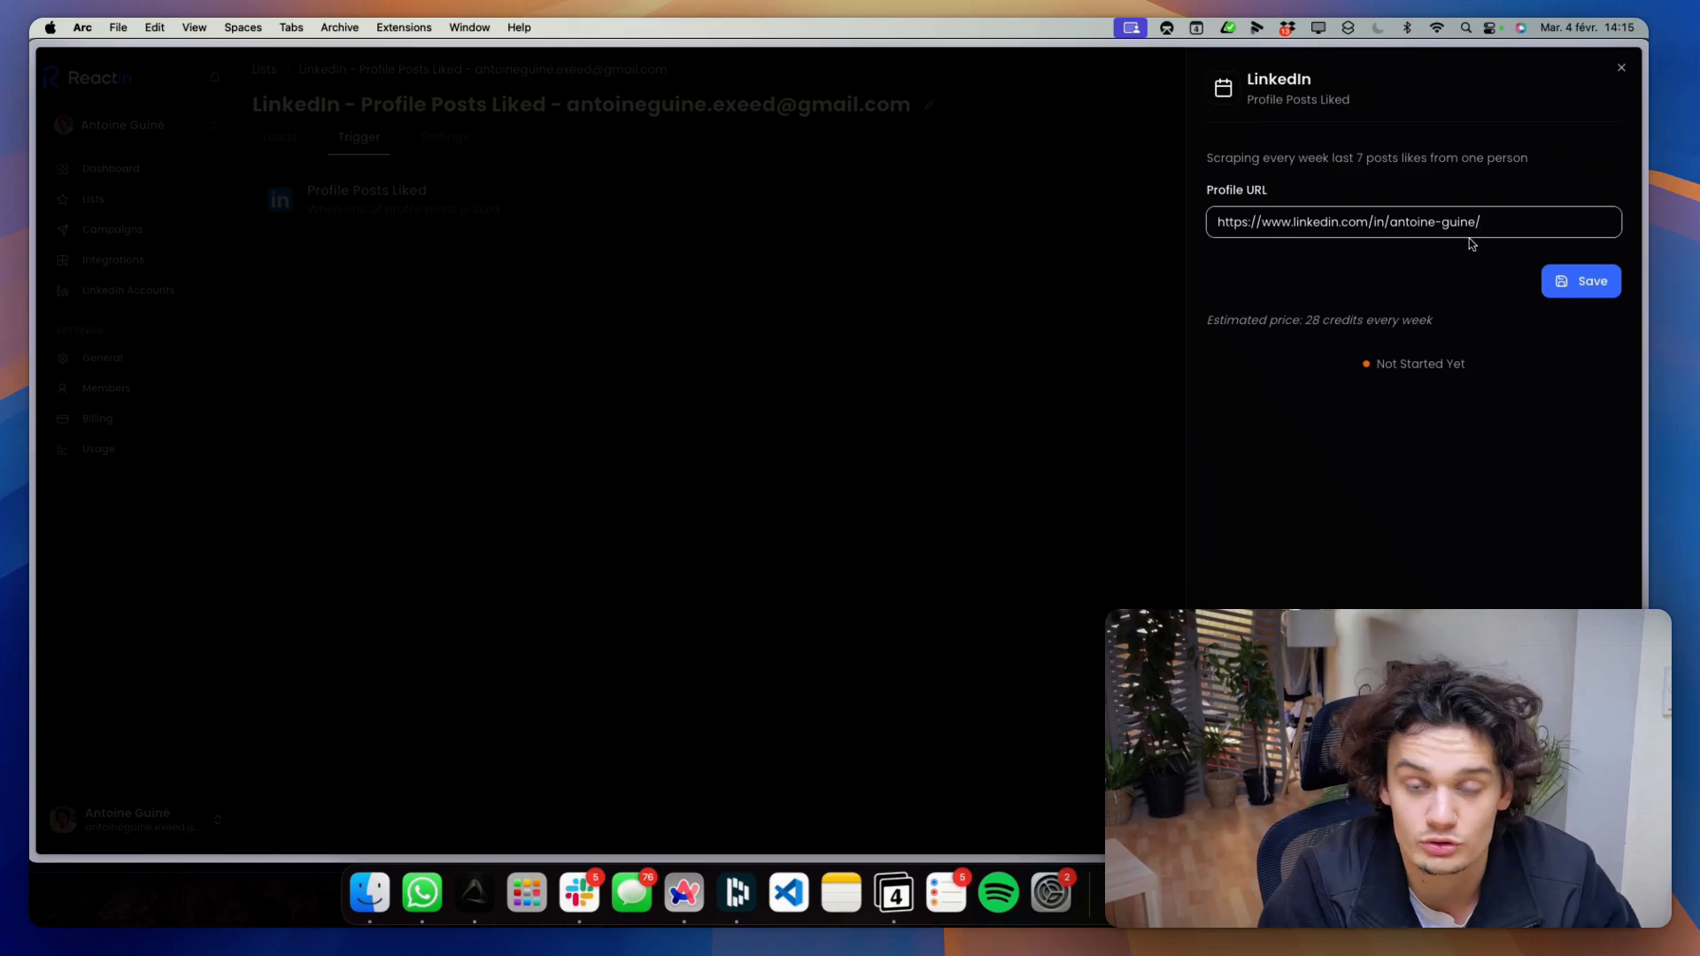
Save the weekly likes trigger, rename the list 'Like Antoine', and open its Settings
left_click(1550, 279)
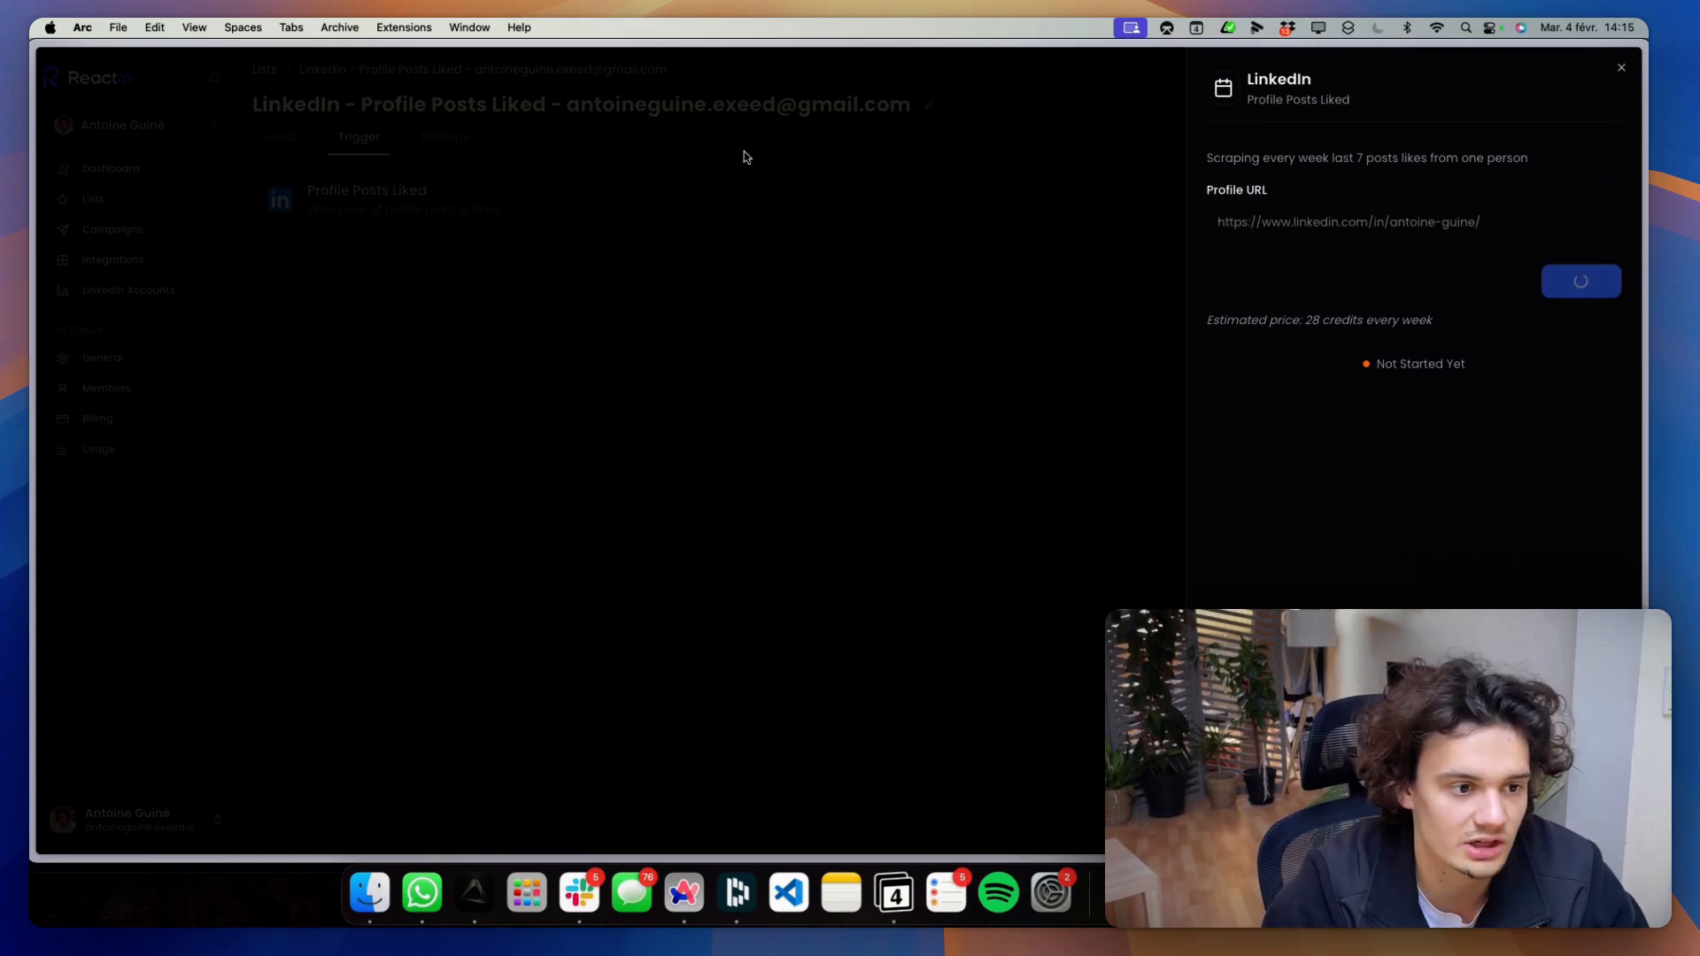
left_click(922, 133)
left_click(929, 106)
key("super+a")
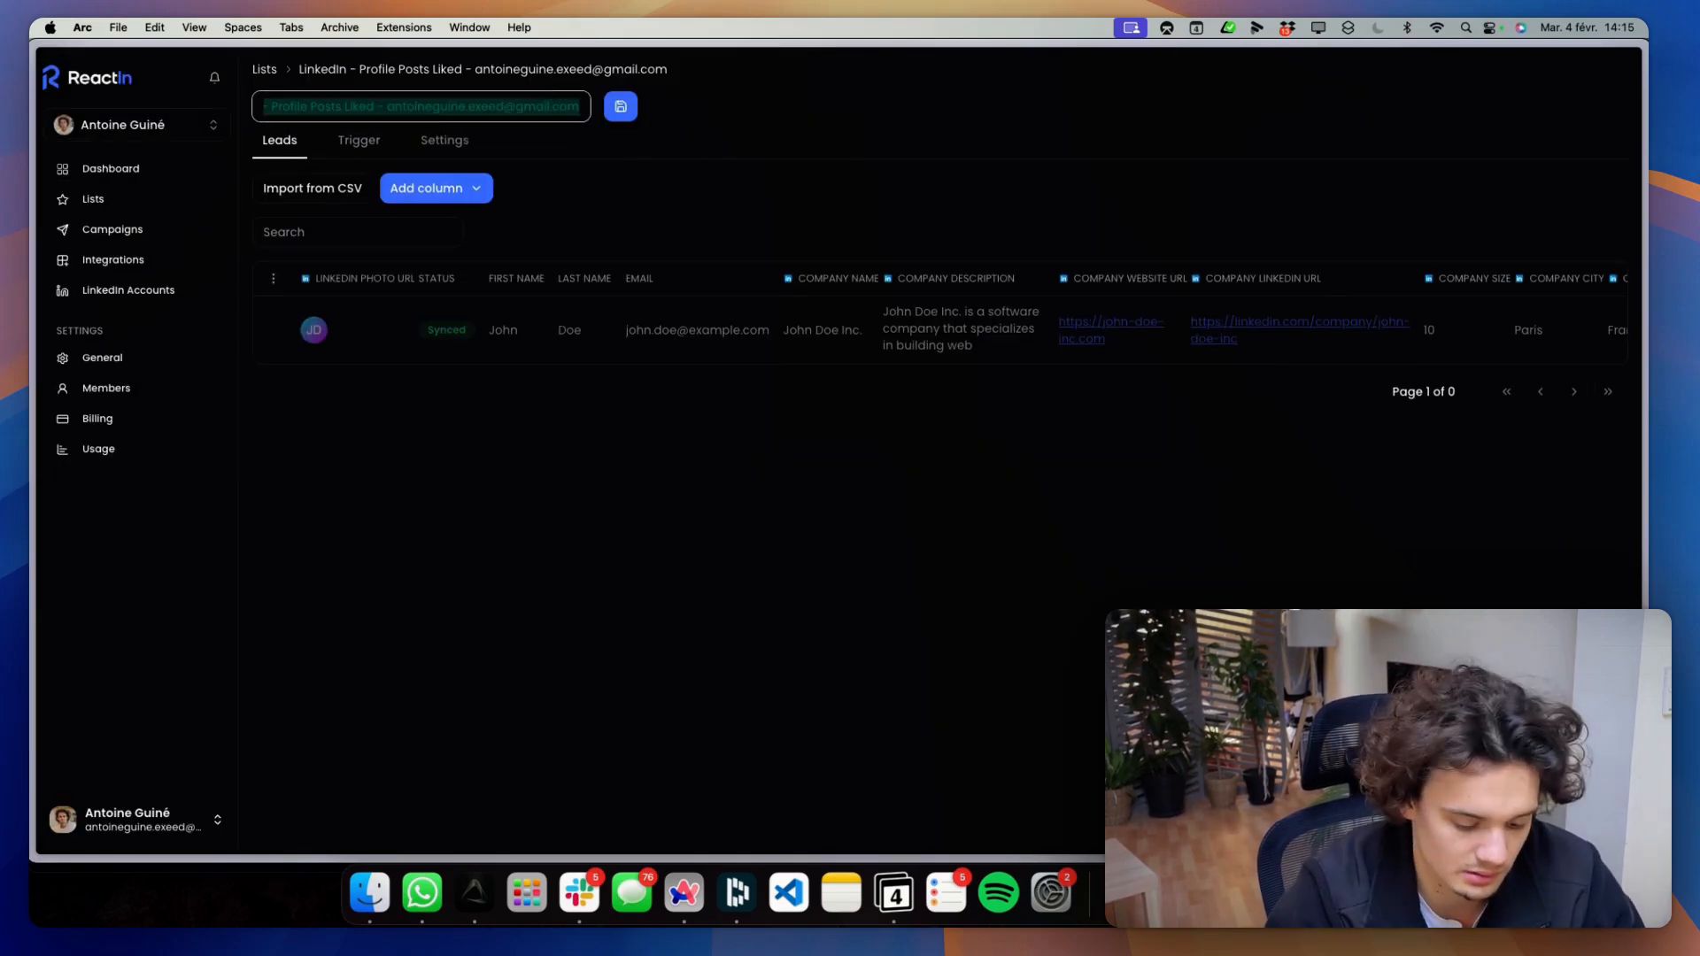
type("Like Antoine")
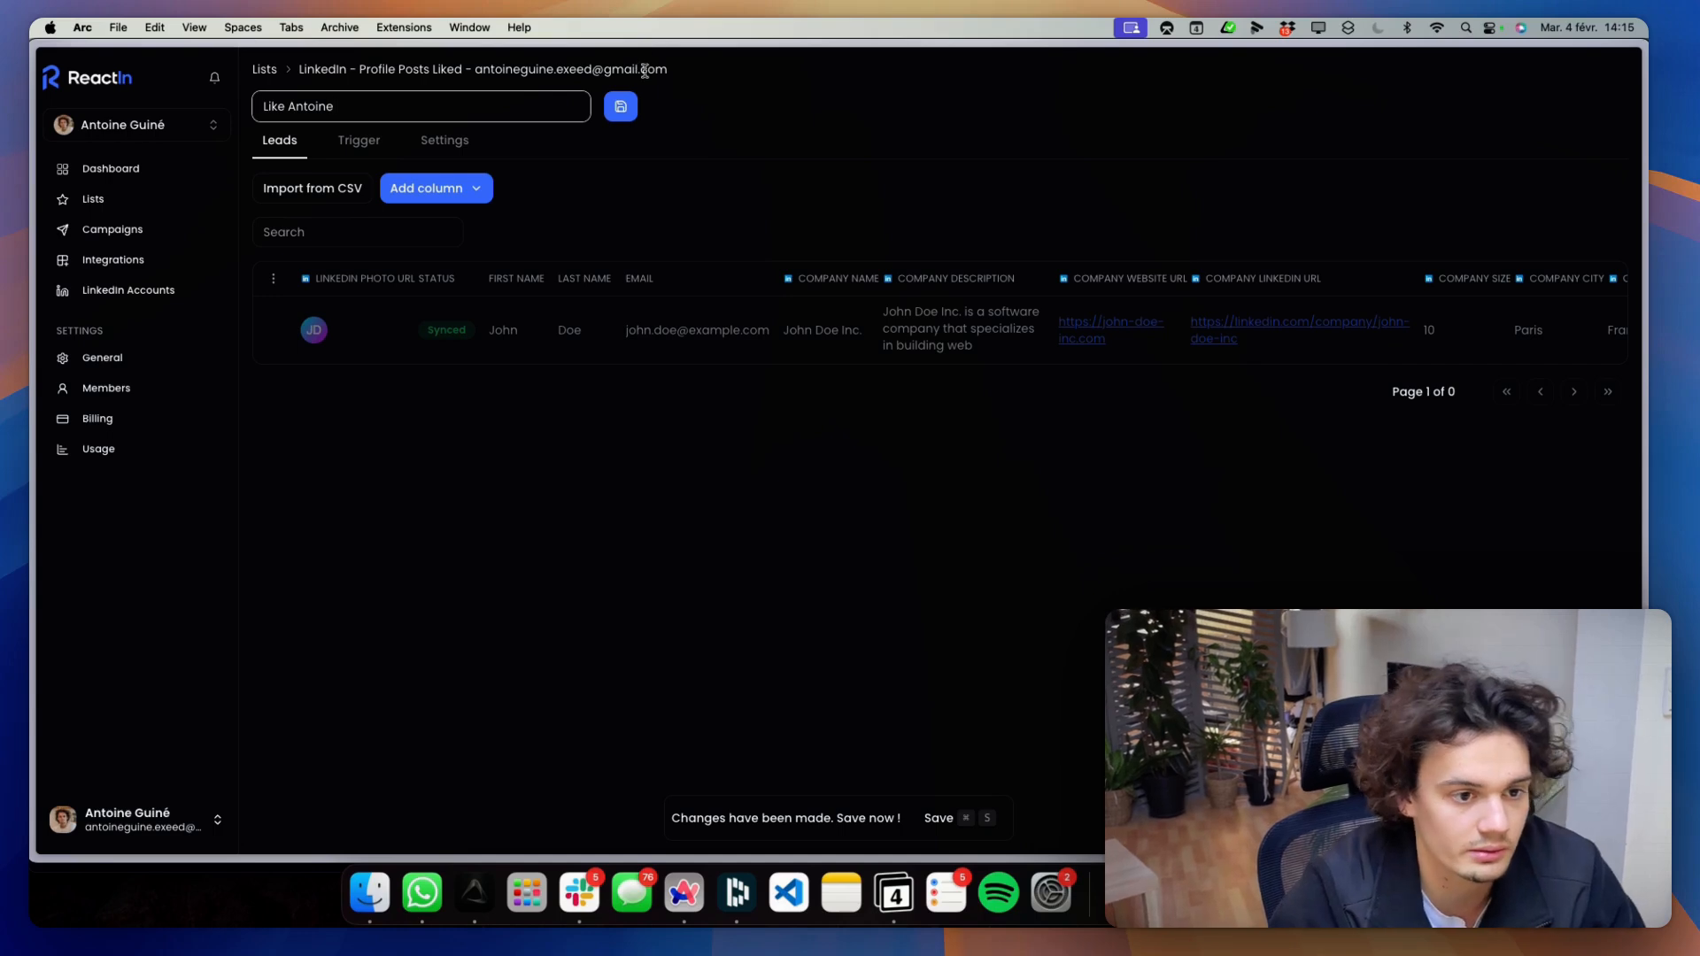
left_click(619, 107)
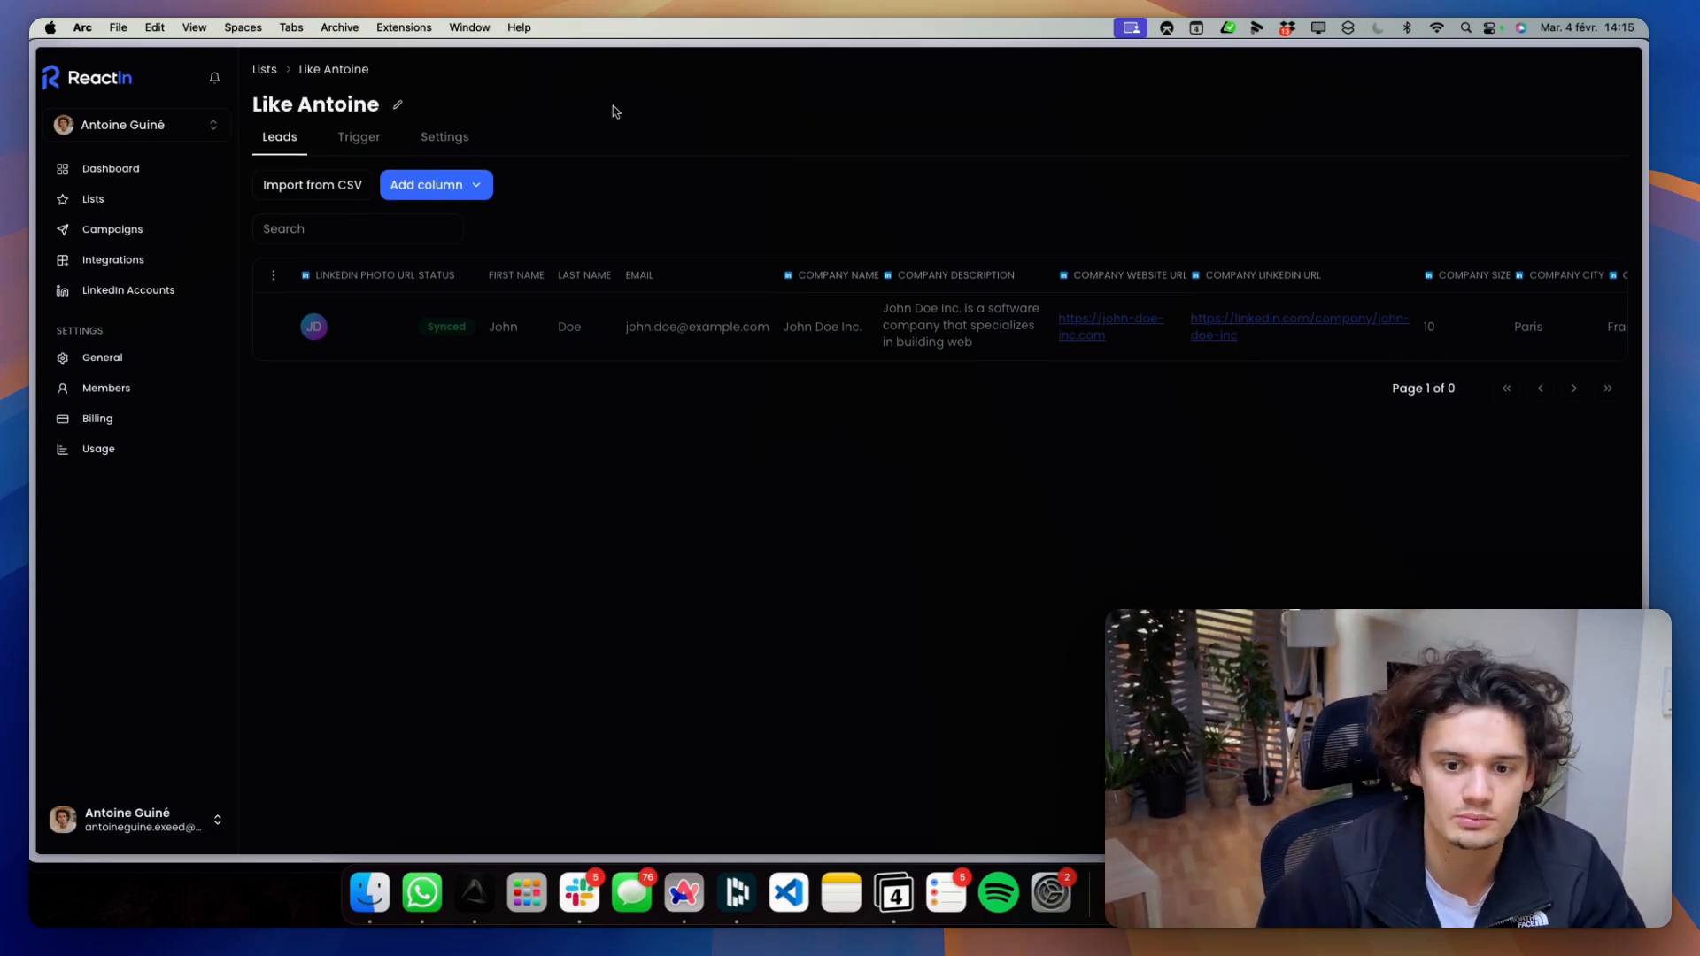
left_click(444, 138)
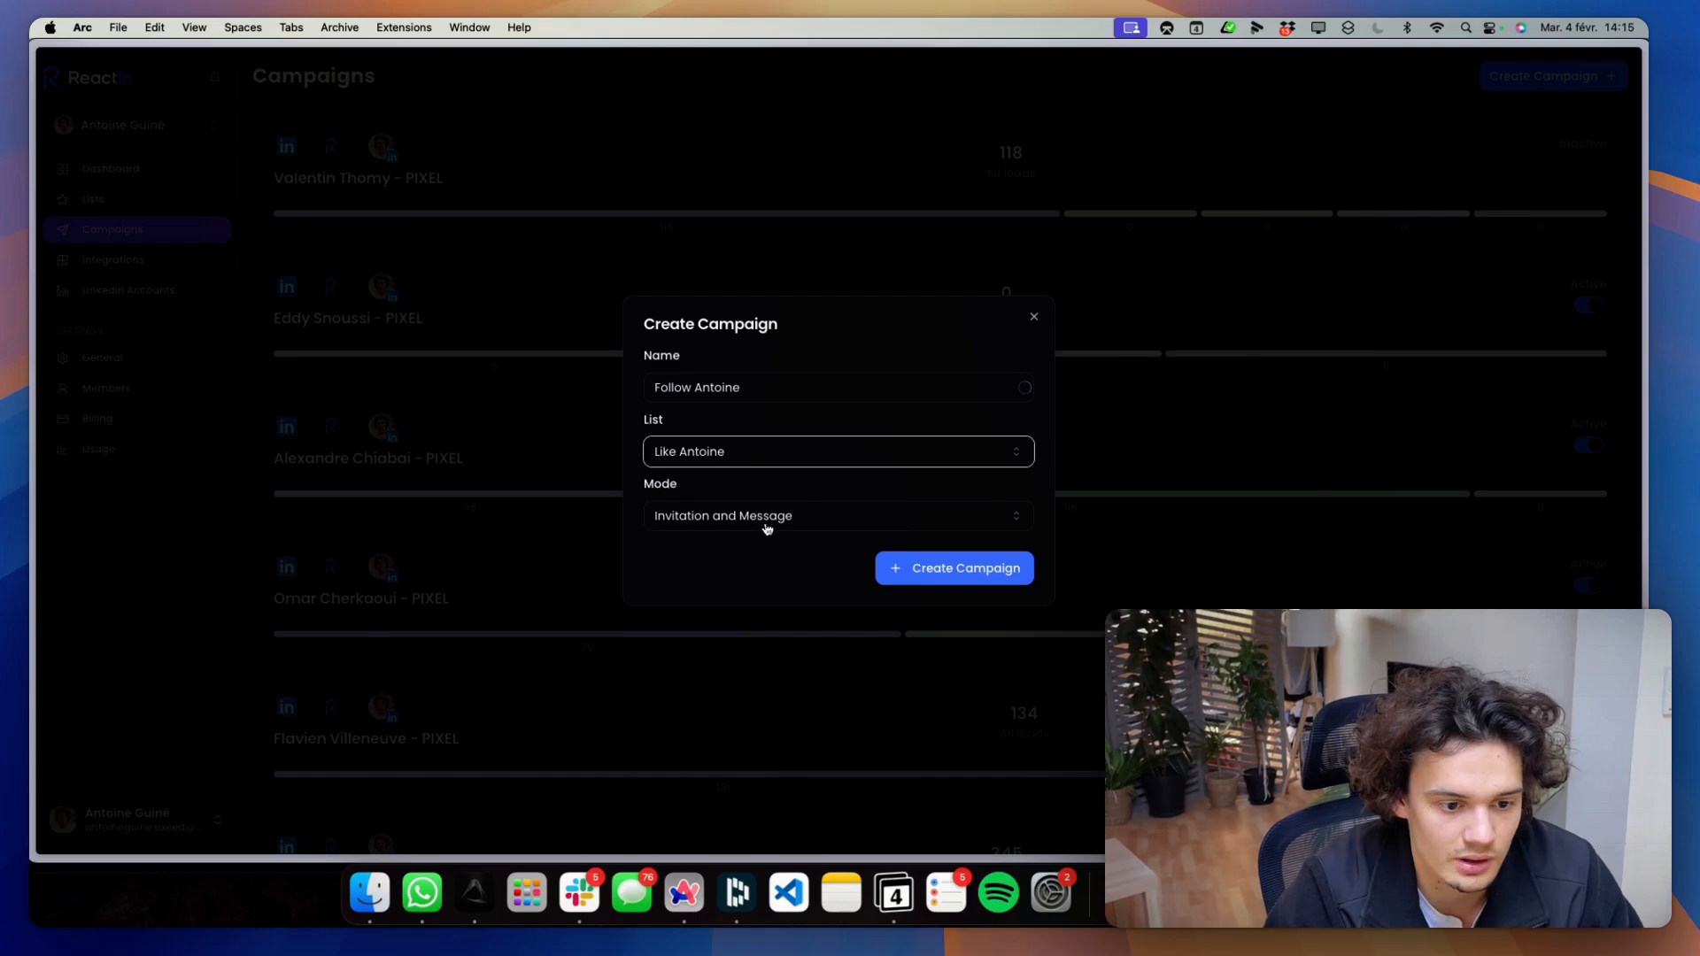
Create the 'Follow Antoine' campaign in Invitation Only mode and open its Editor
left_click(806, 520)
left_click(744, 581)
left_click(946, 580)
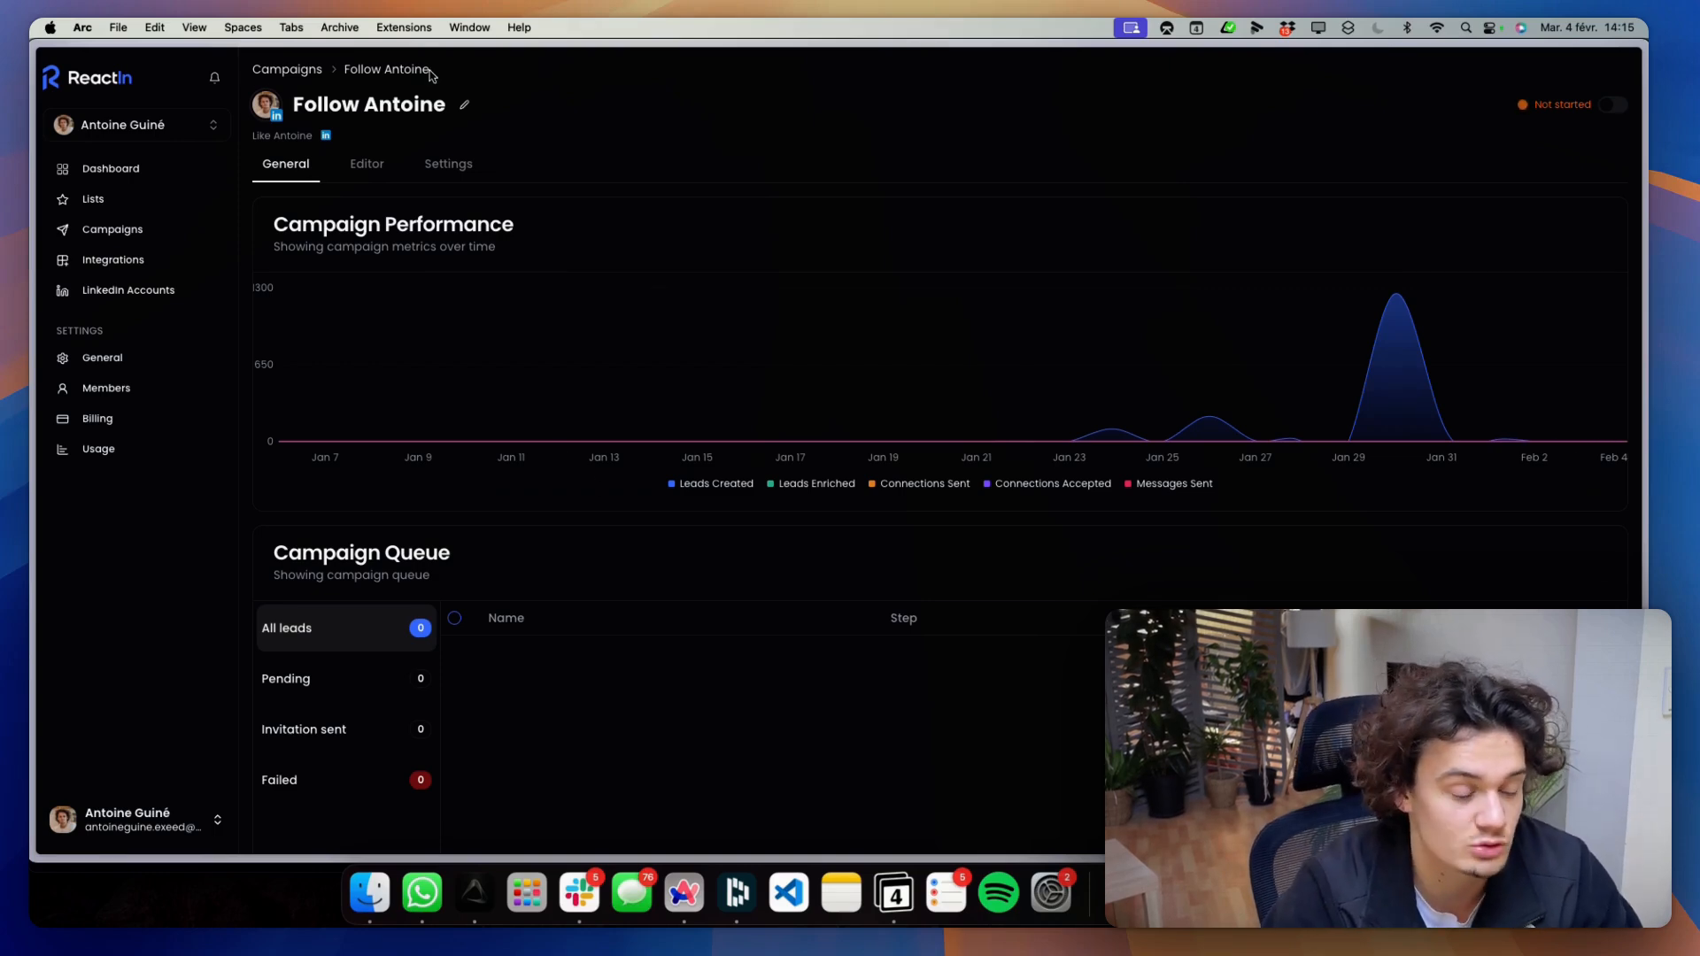
left_click(367, 163)
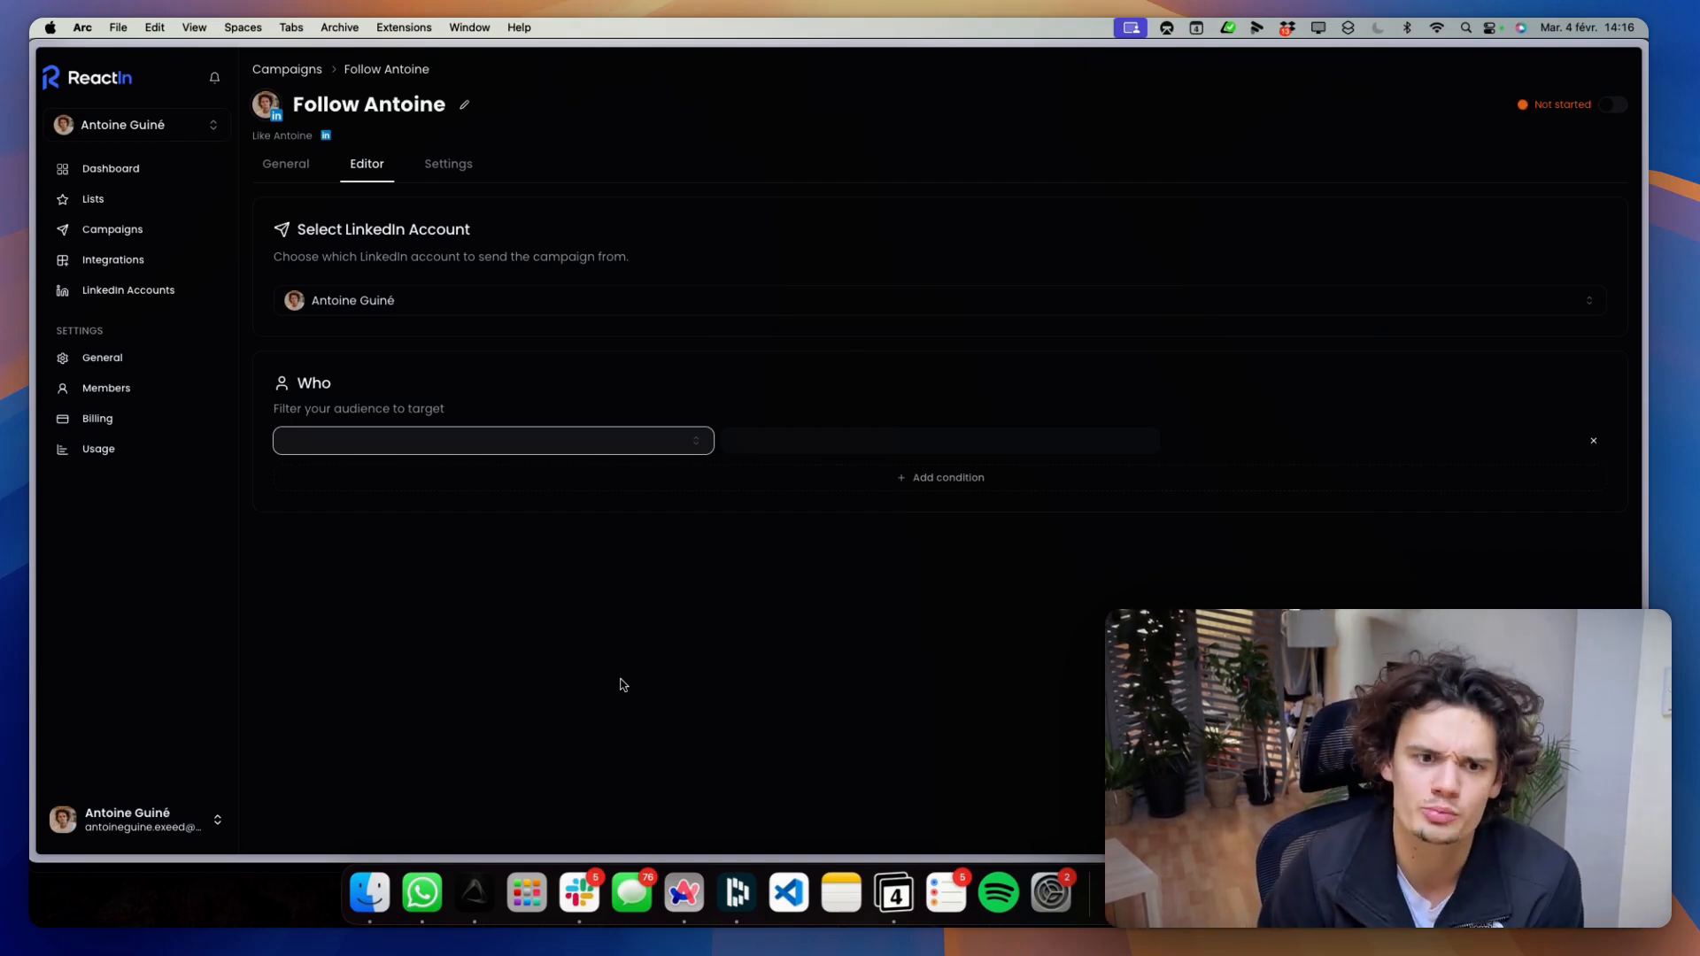
Add the audience condition Profile Headline CONTAINS 'CEO'
left_click(445, 449)
scroll(435, 512, "down", 5)
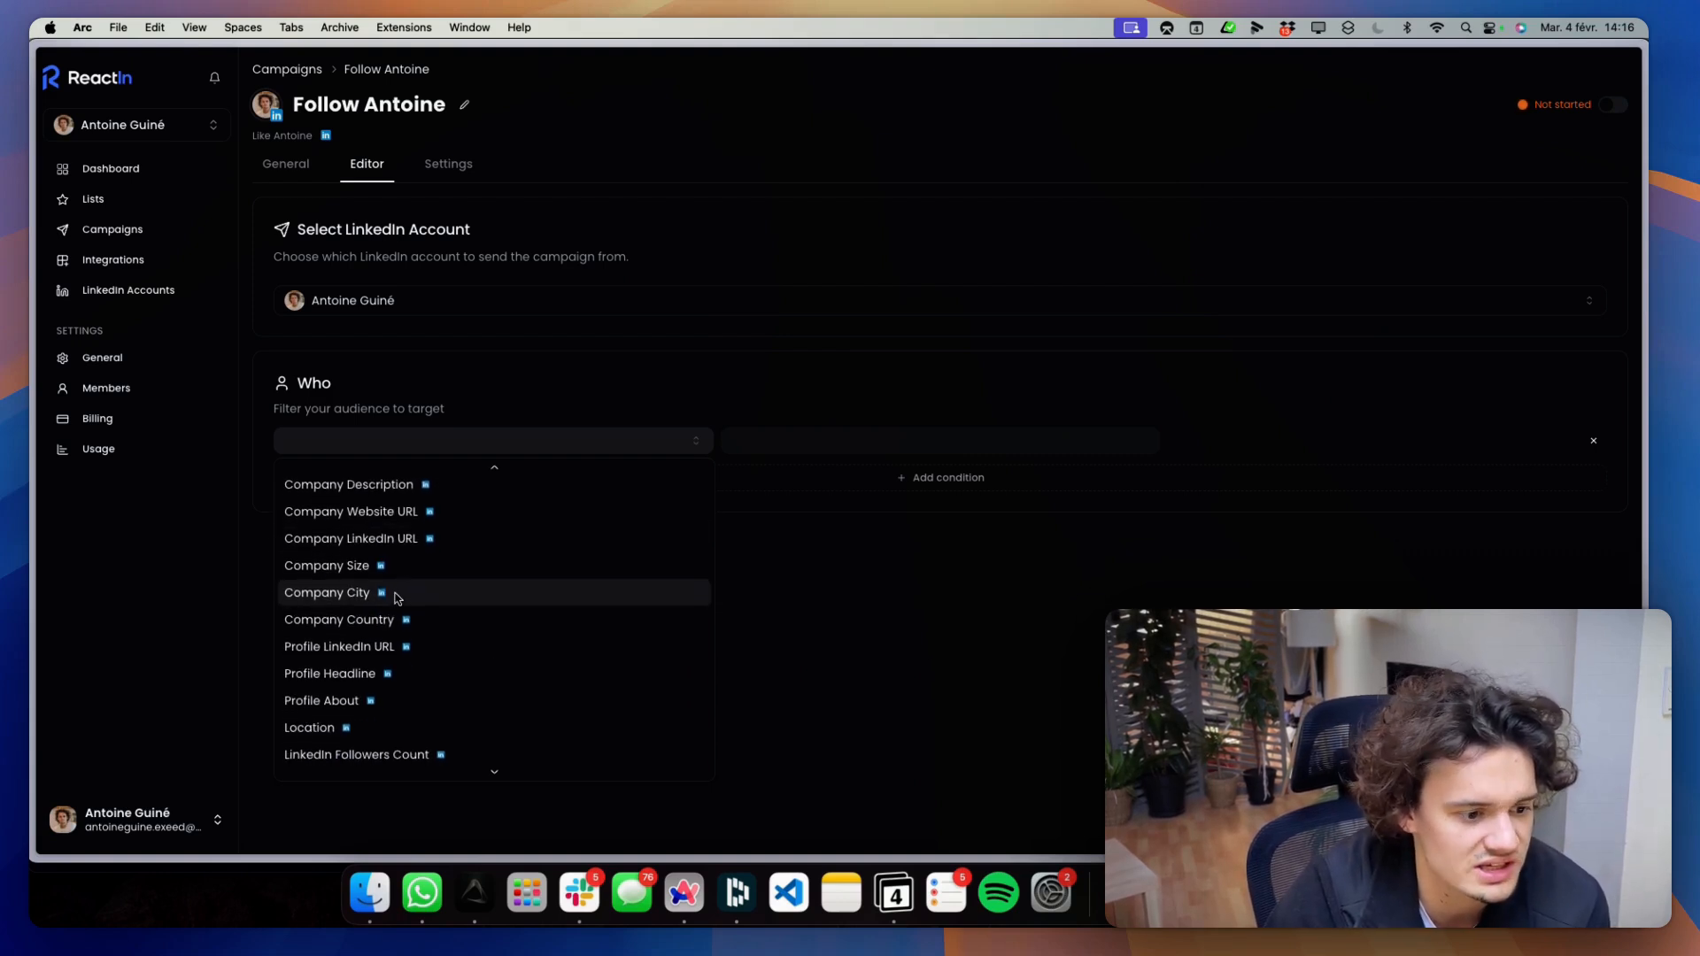
scroll(422, 594, "down", 1)
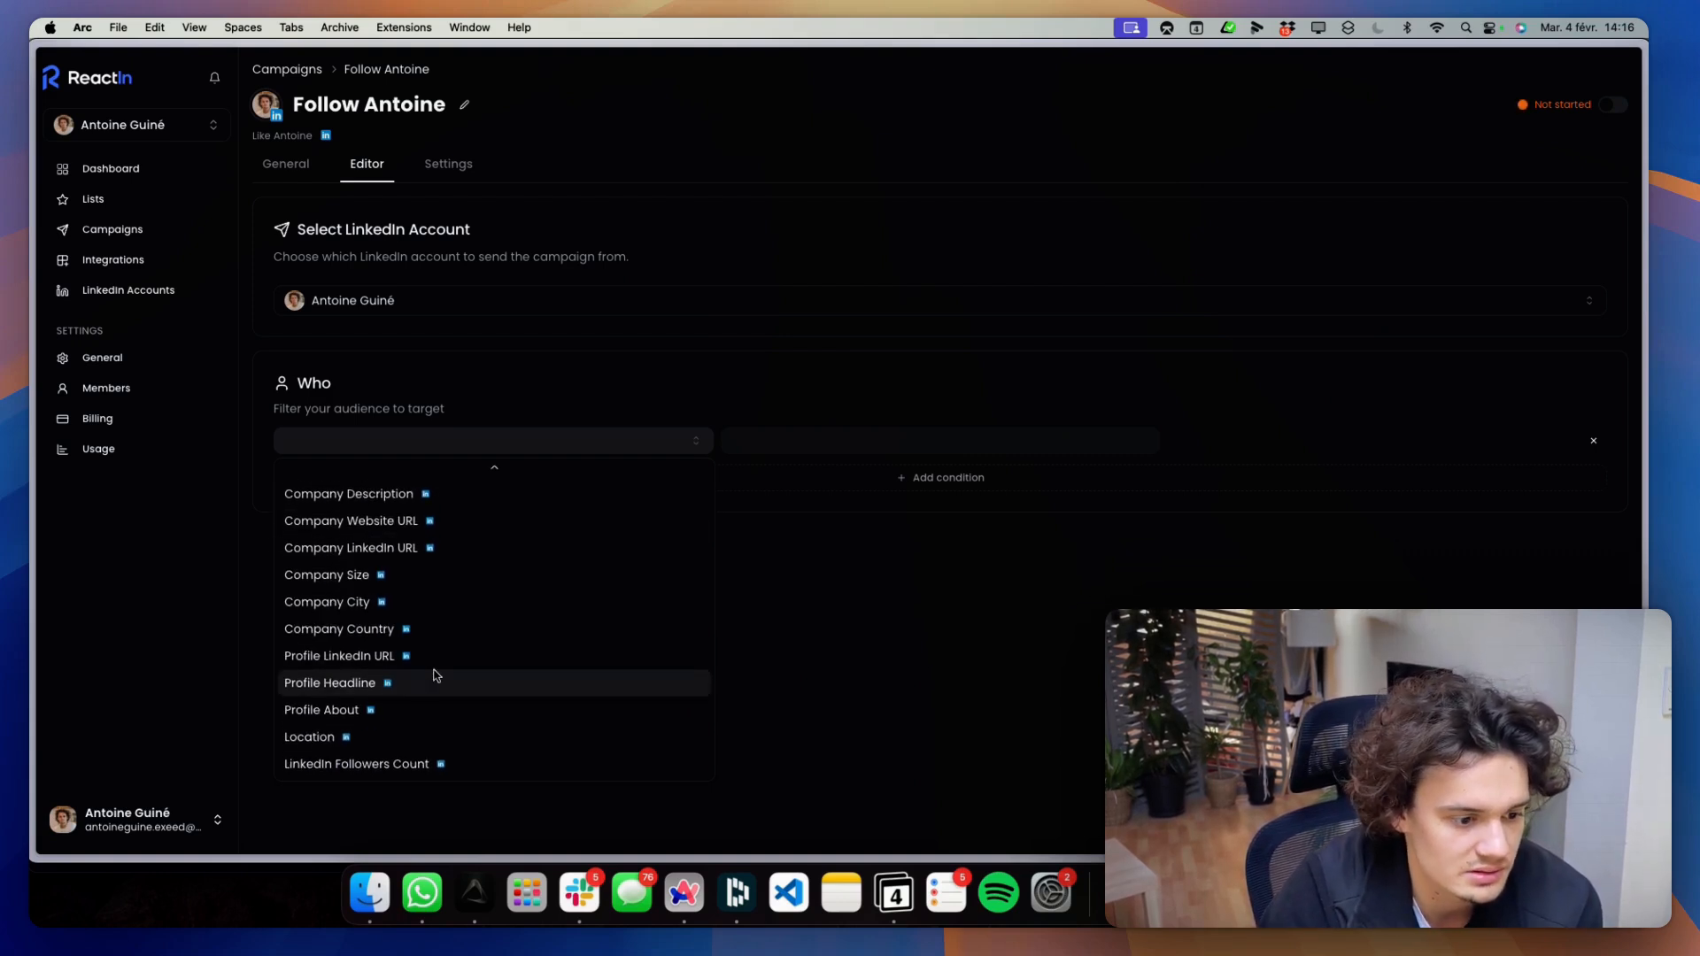
left_click(409, 684)
left_click(927, 452)
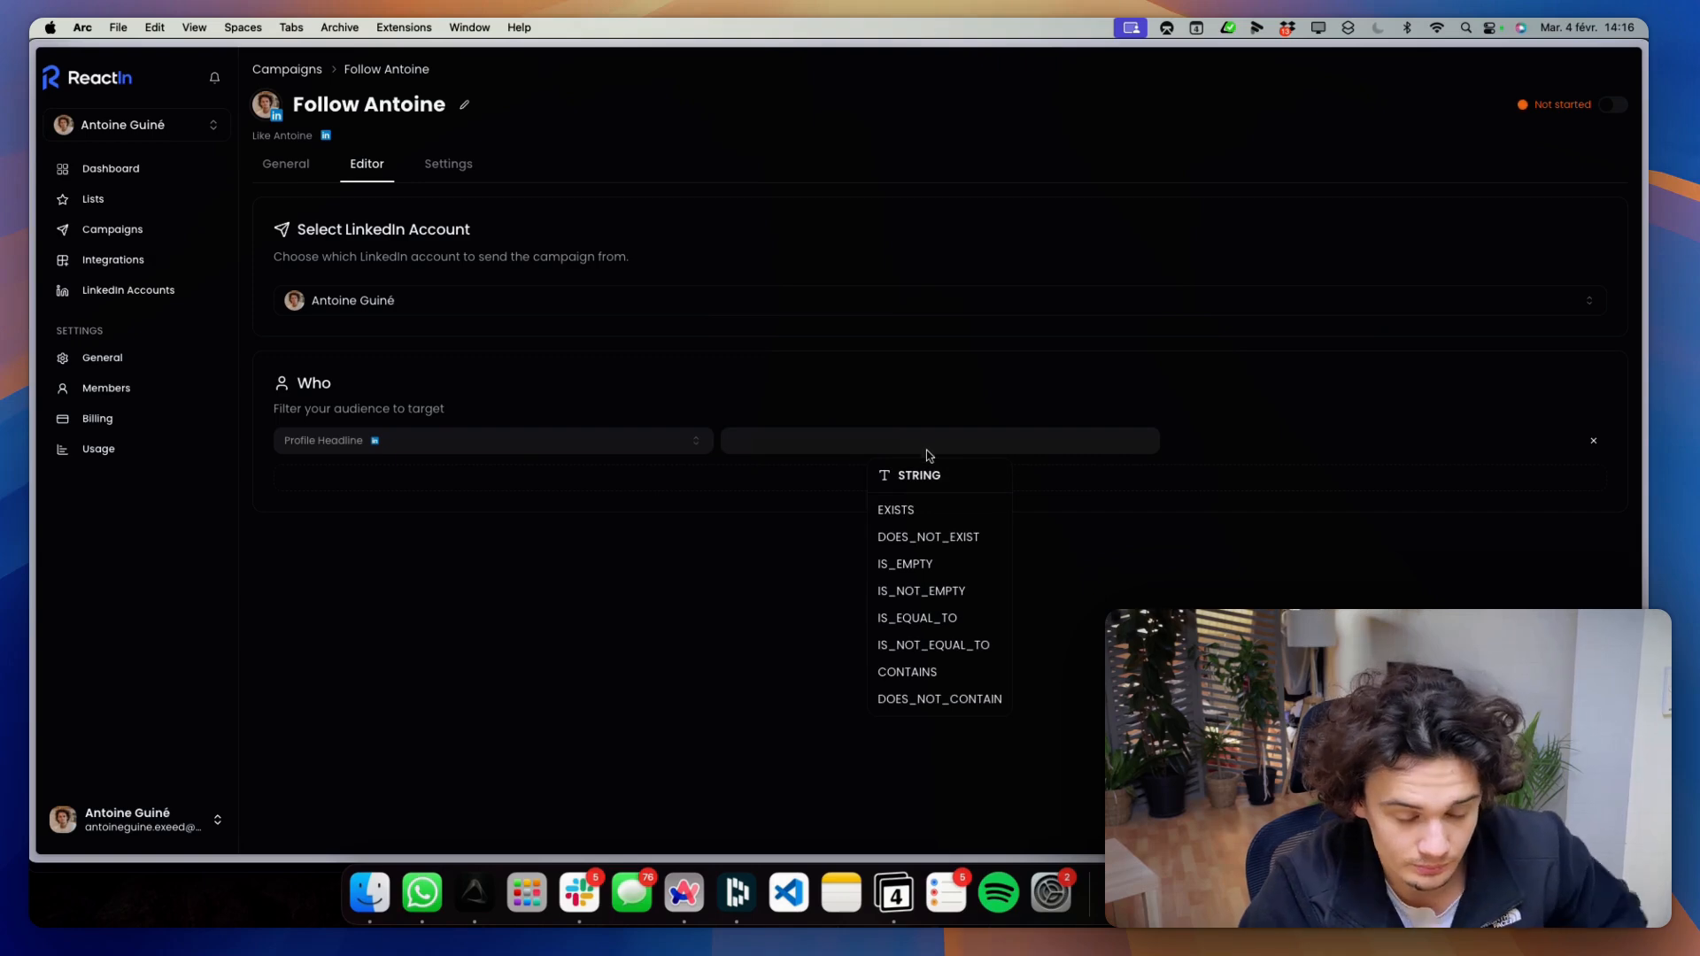
left_click(944, 675)
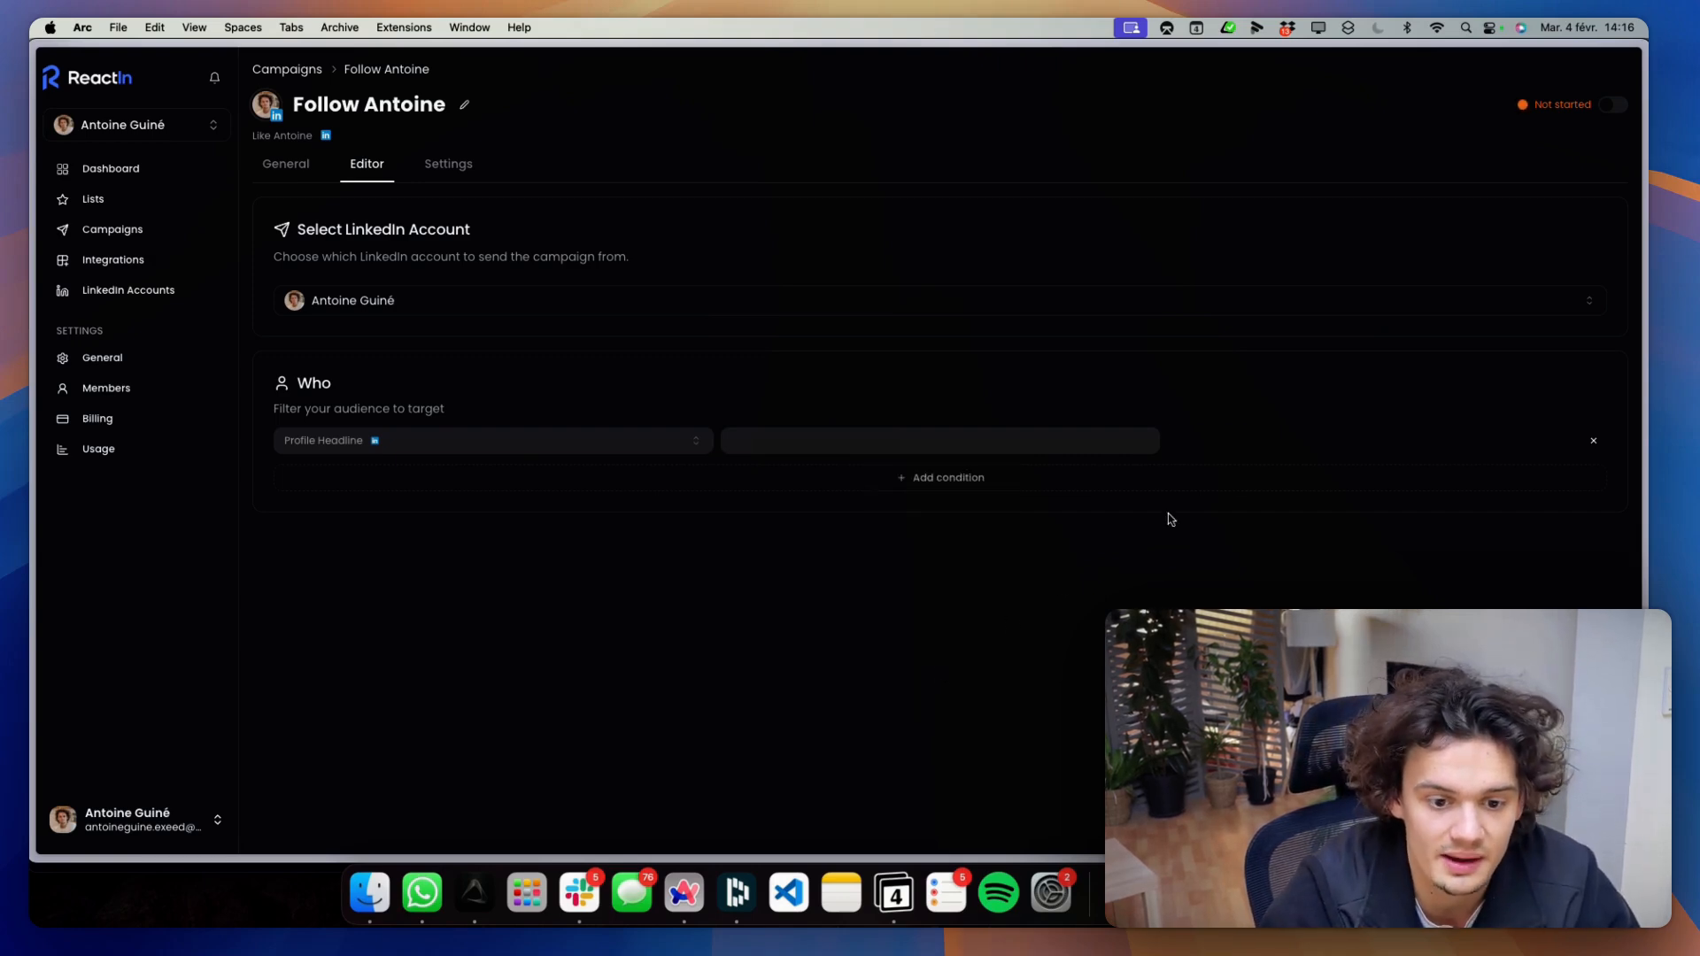
left_click(1240, 440)
type("CEO")
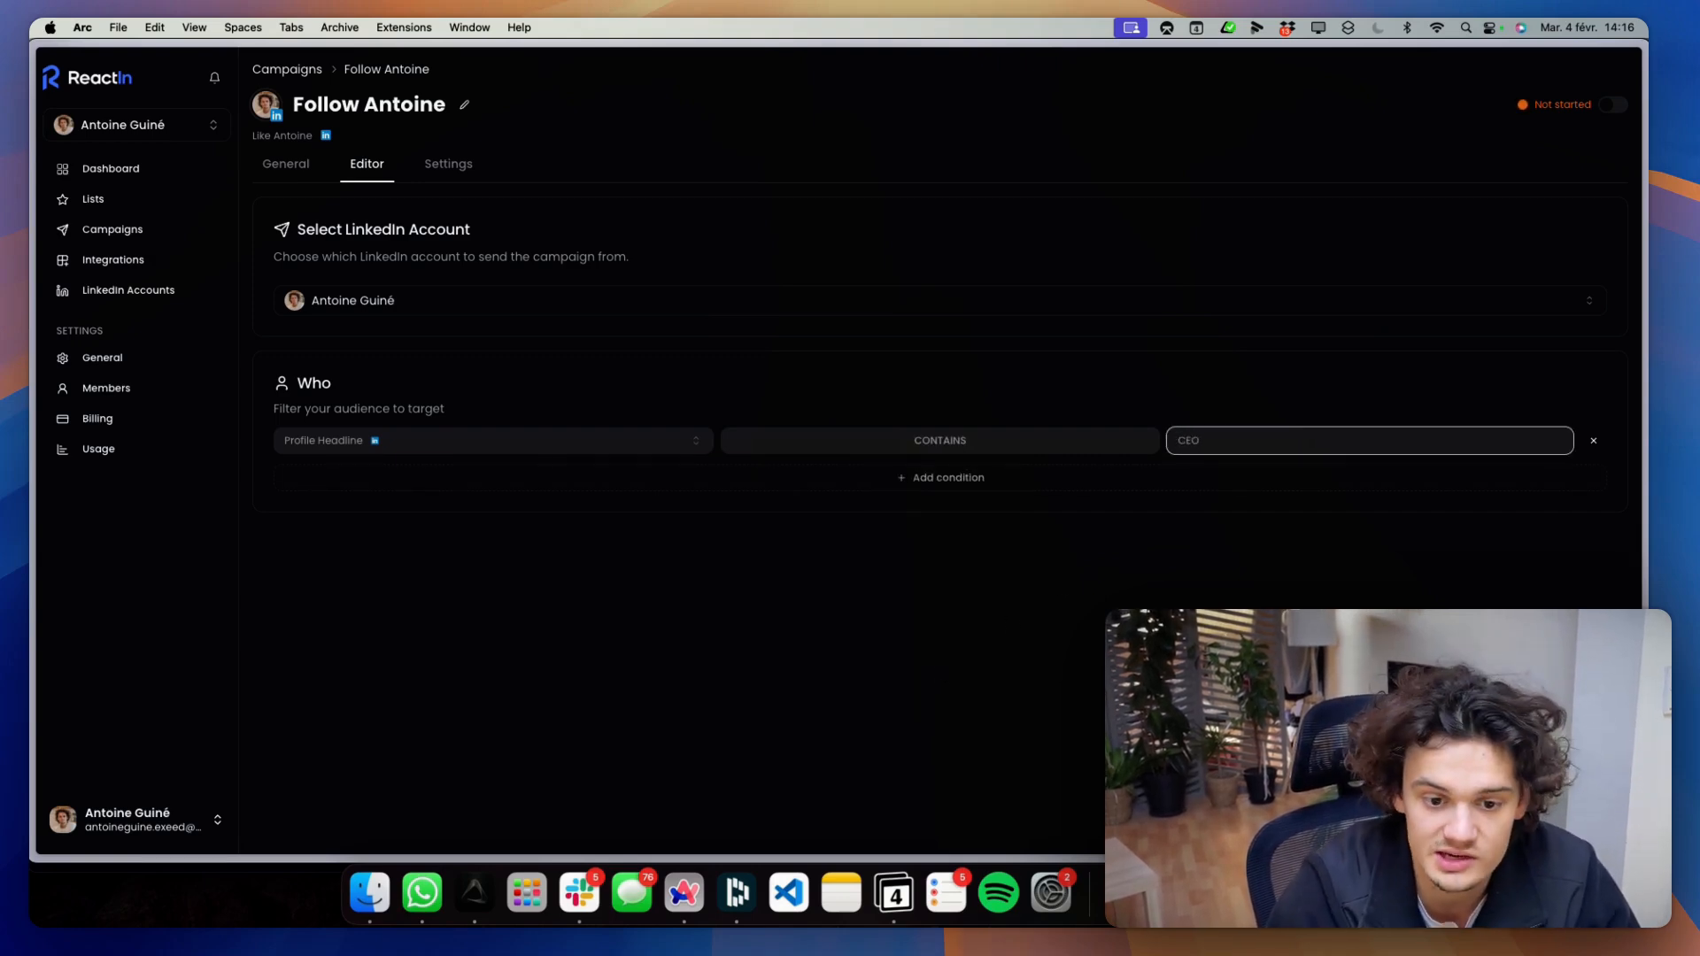
left_click(1218, 556)
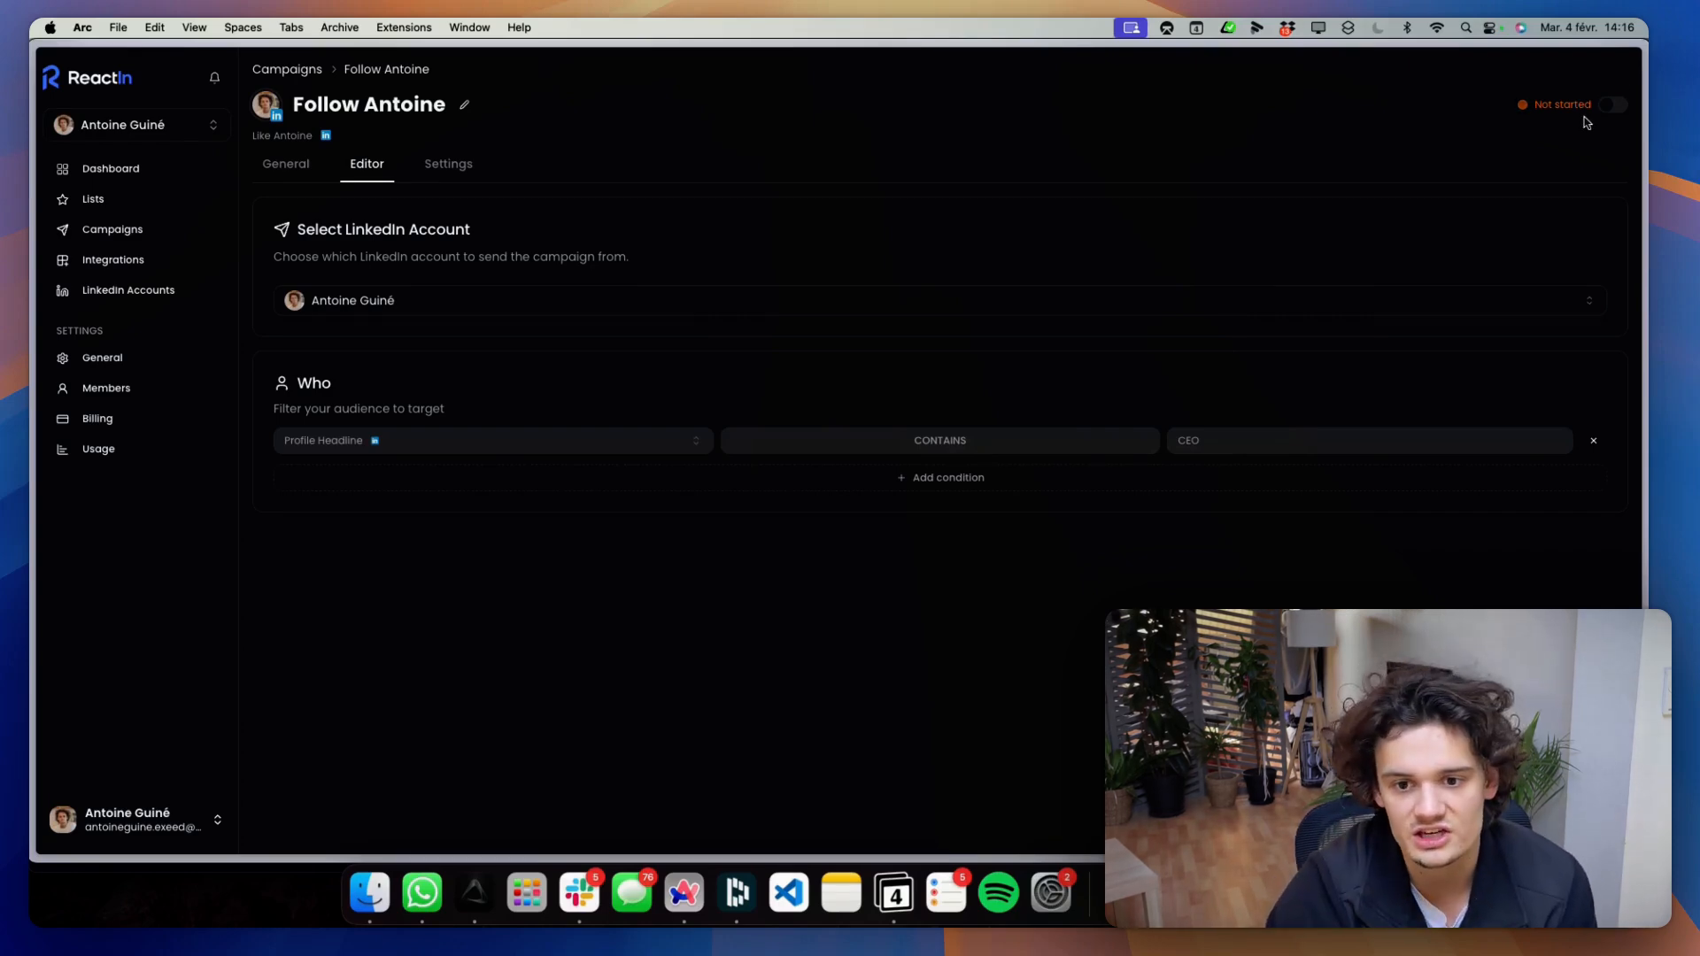
Set the Follow Antoine campaign to Active and return to the 'Ajout automatique LinkedIn' Figma board
left_click(1617, 106)
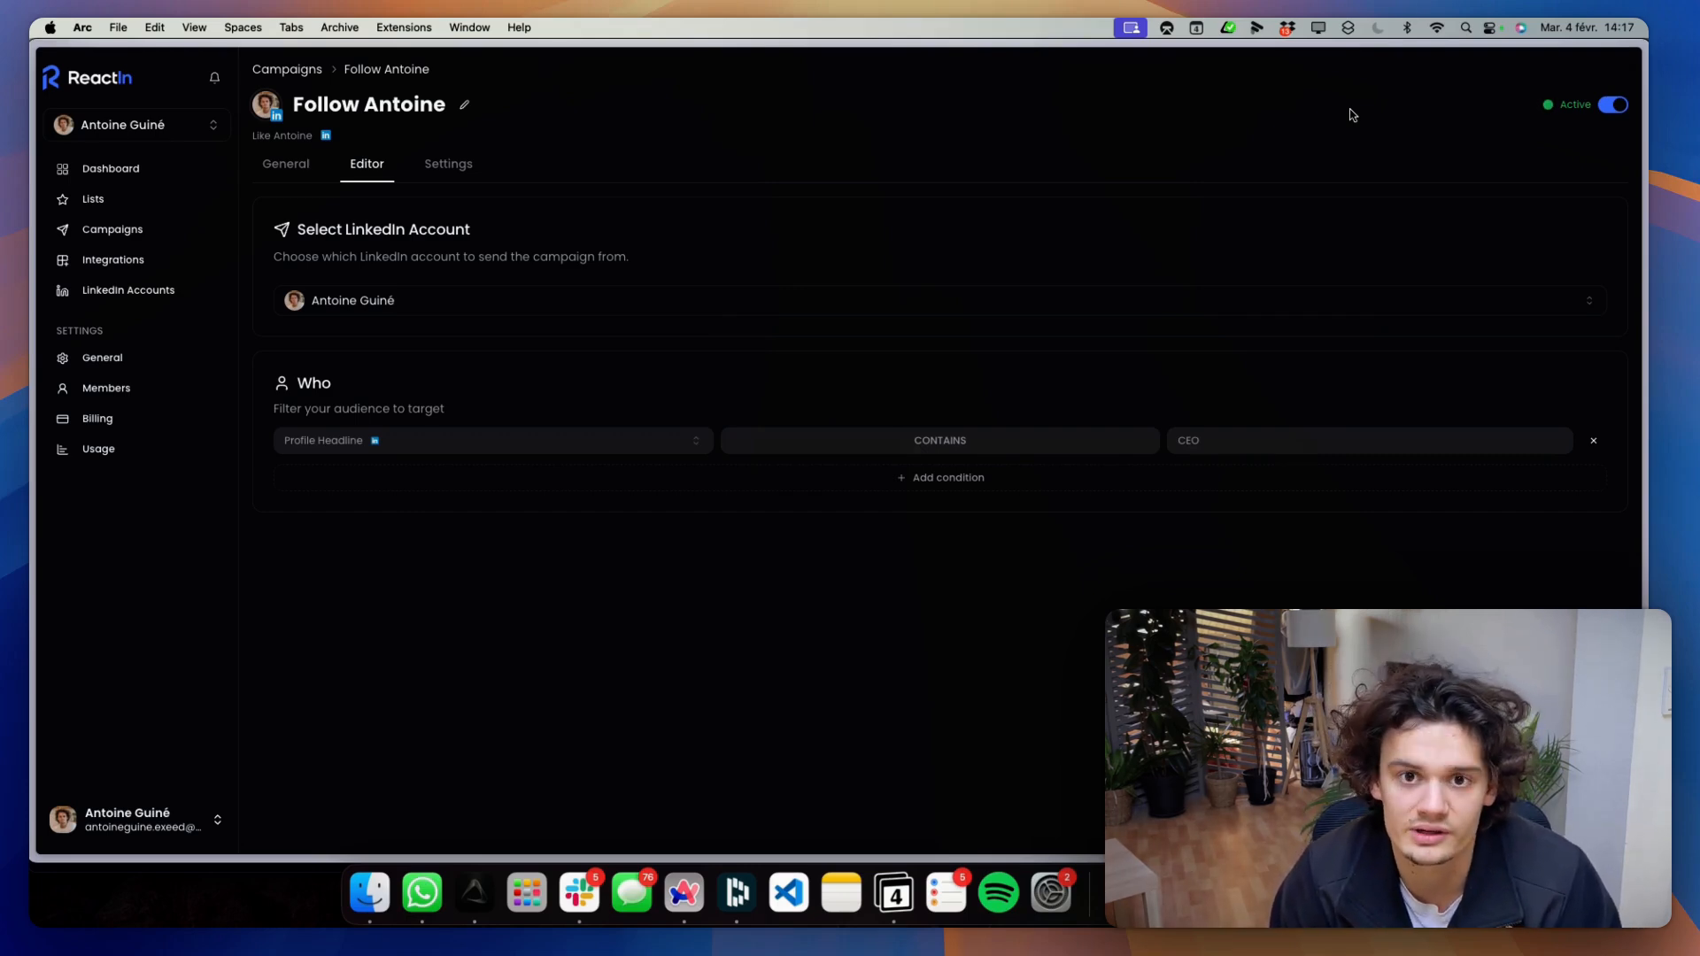
left_click(930, 441)
left_click(571, 534)
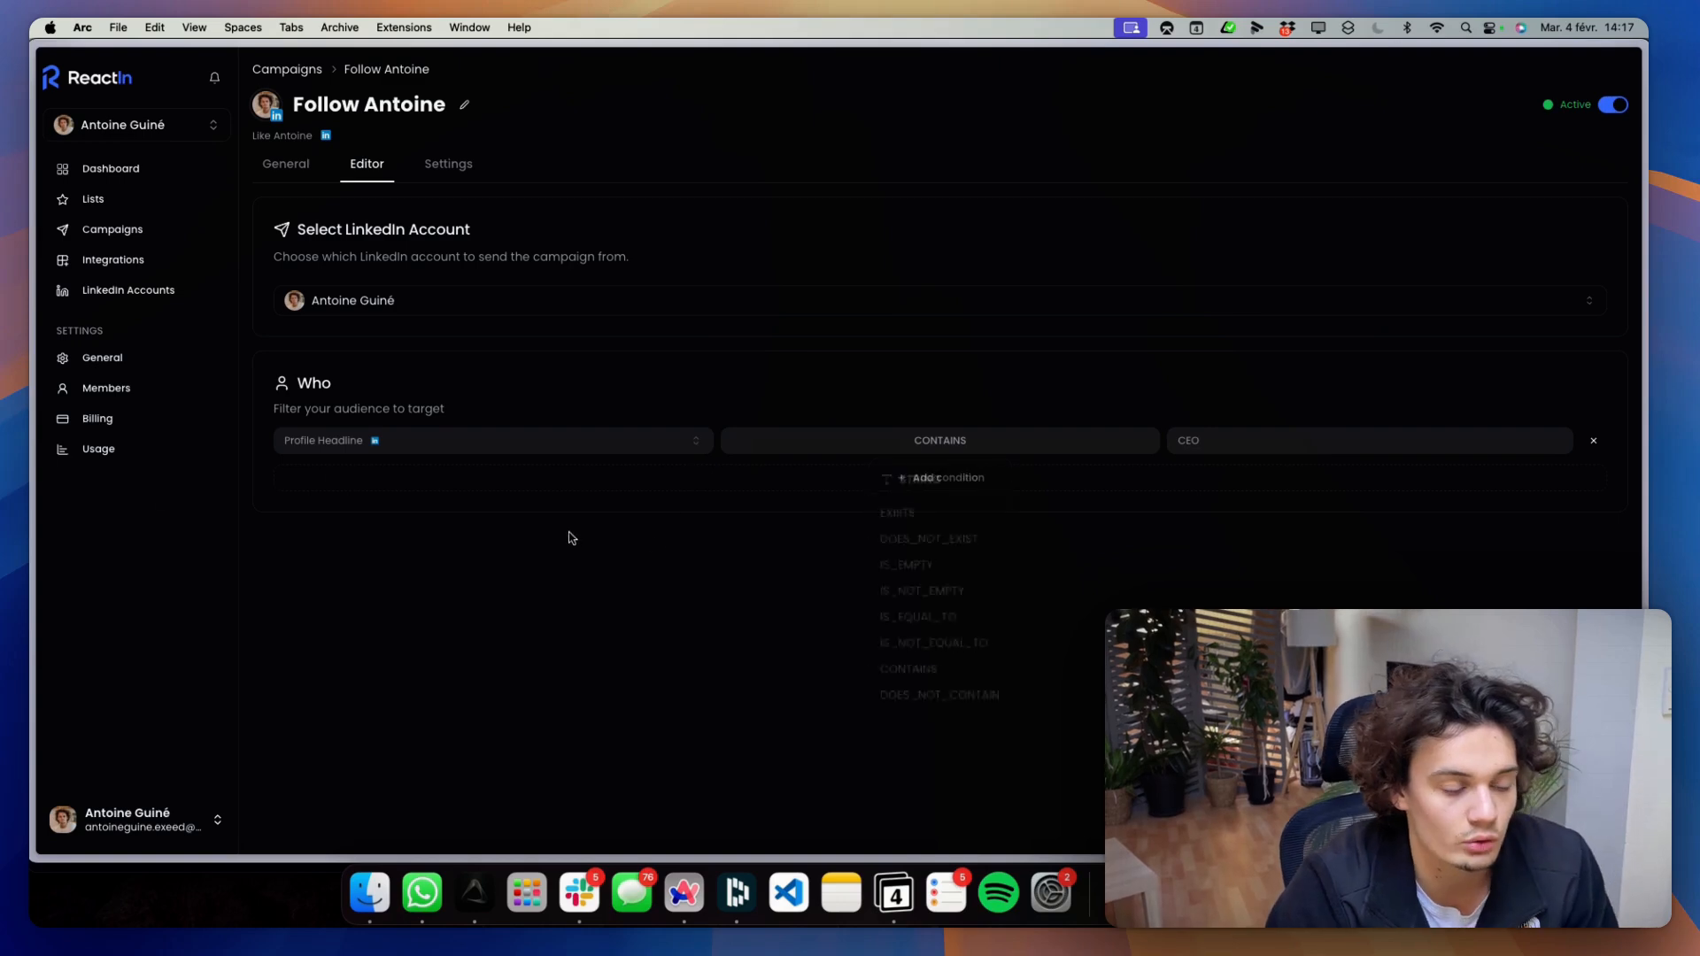
mouse_move(31, 567)
left_click(136, 611)
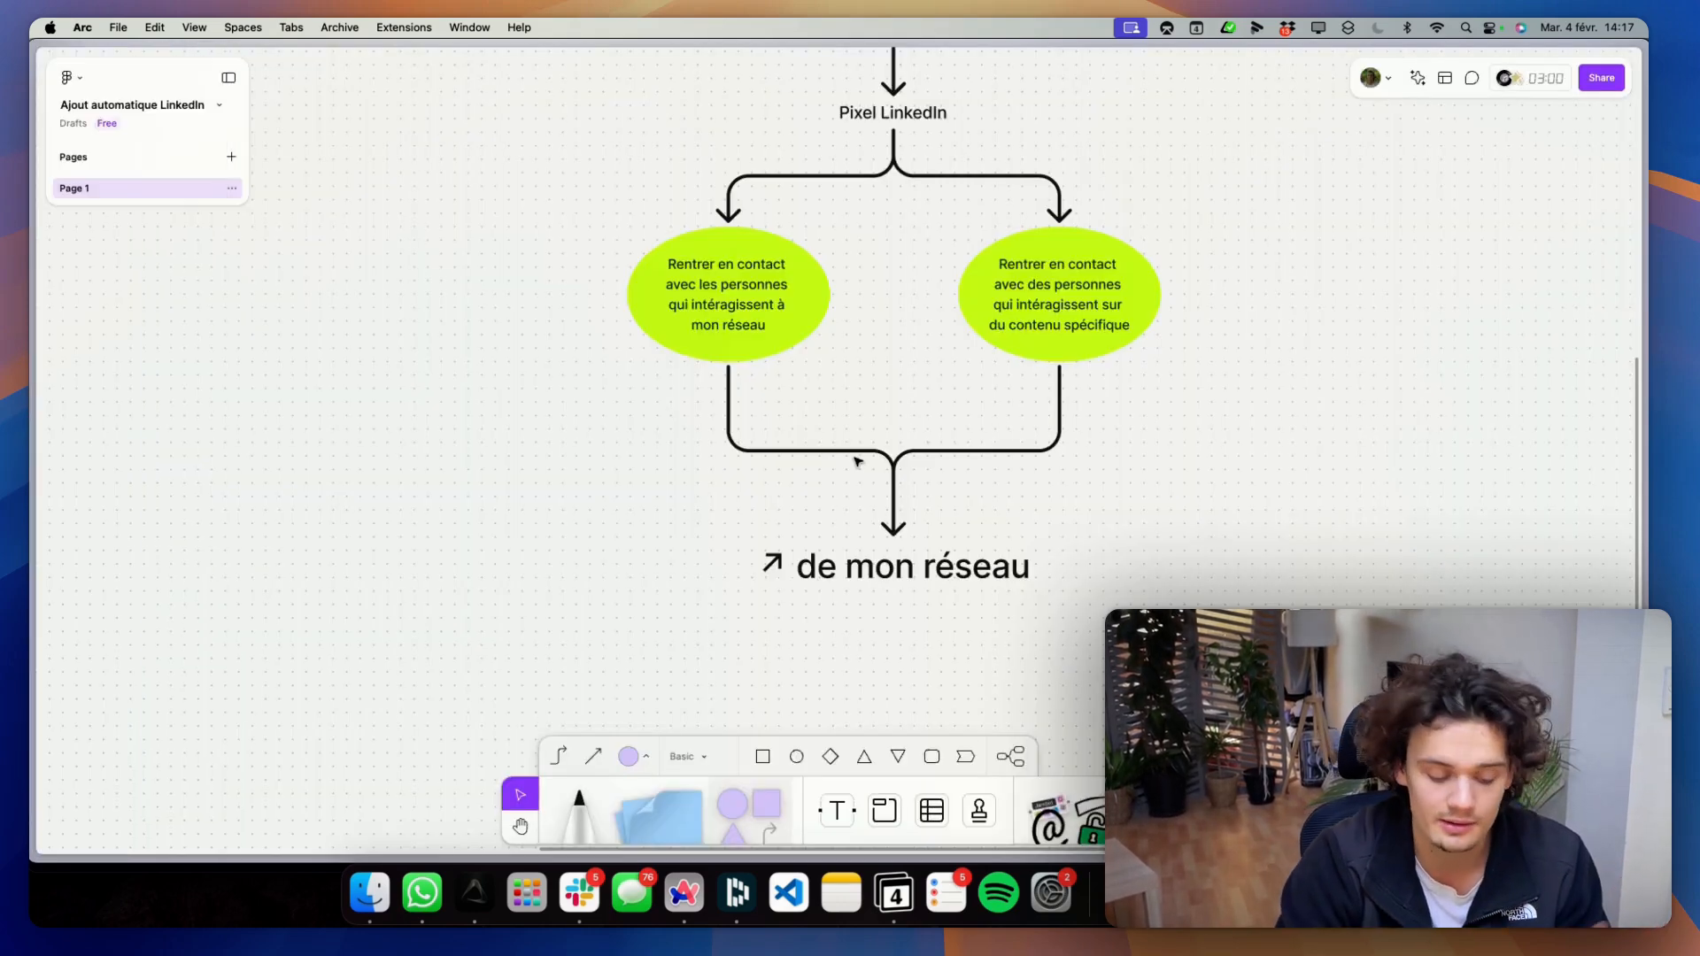
scroll(857, 460, "down", 3)
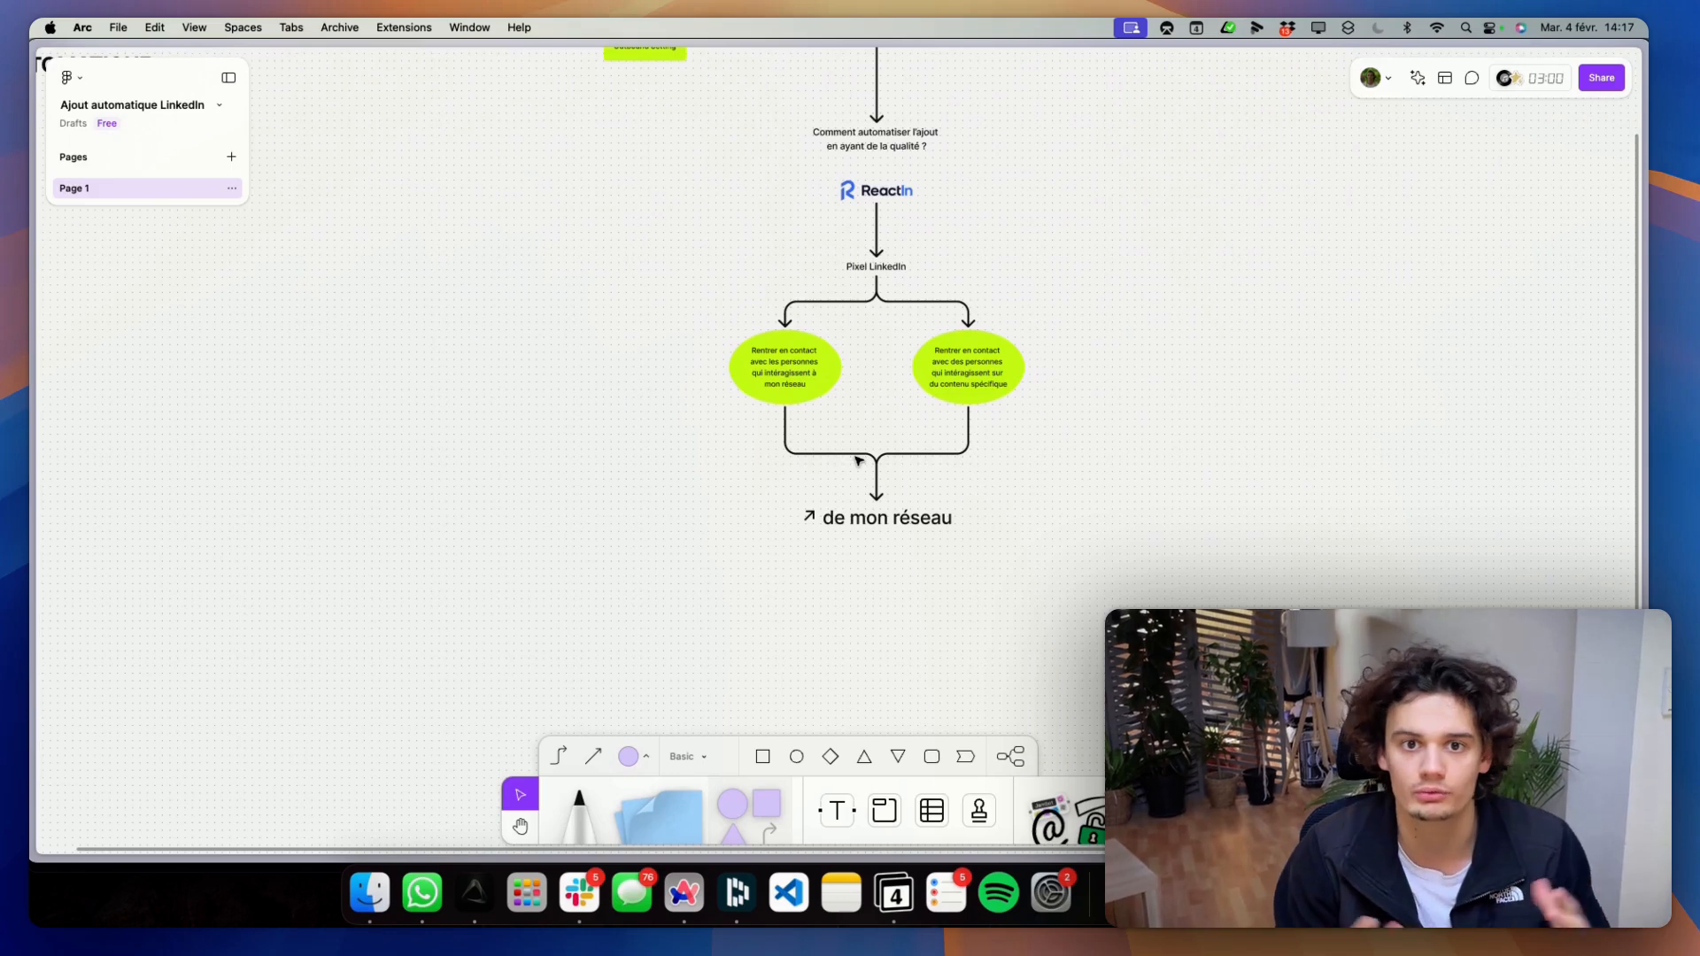